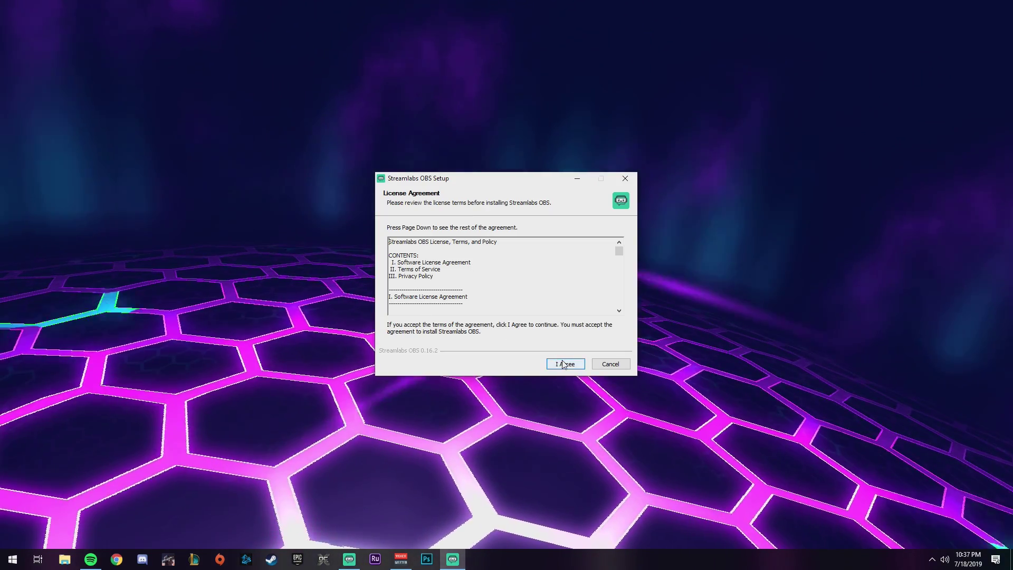
# Accept the license agreement in the Streamlabs OBS installer and switch to the Streamlabs OBS program.
pyautogui.click(564, 364)
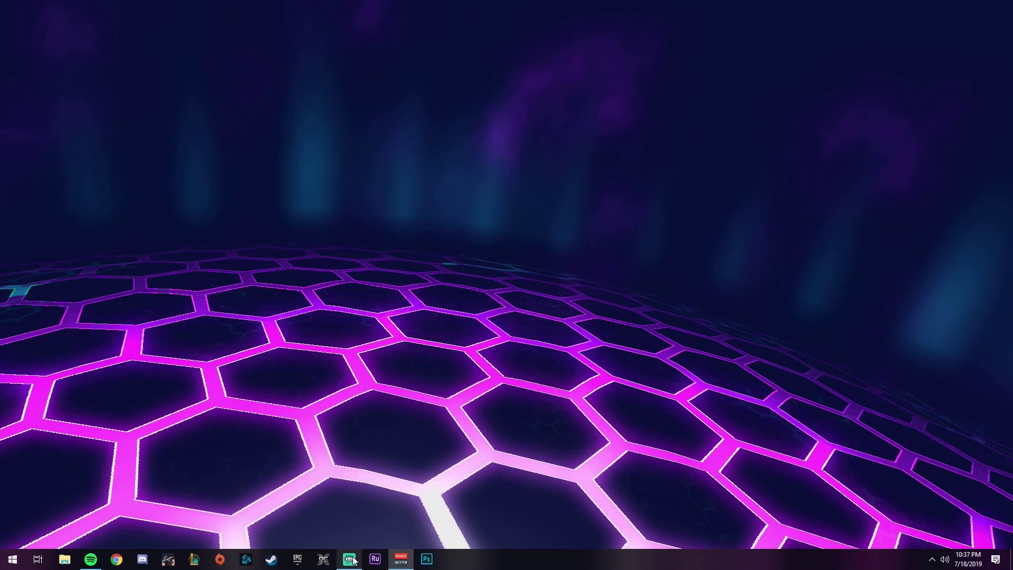
pyautogui.click(350, 559)
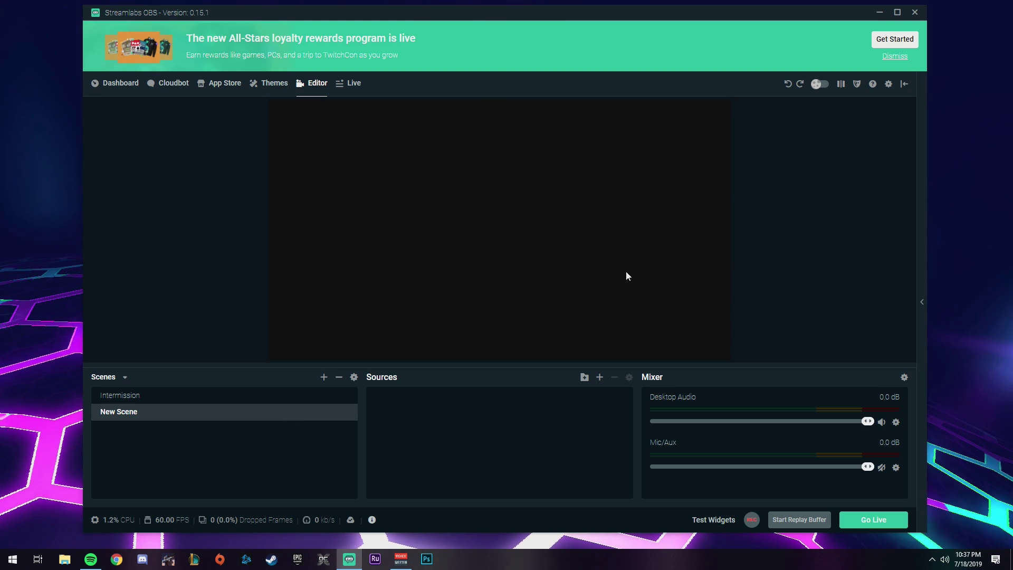
# Open the settings and look through the General options, including the Output and Source Alignment Snapping sections.
pyautogui.click(889, 86)
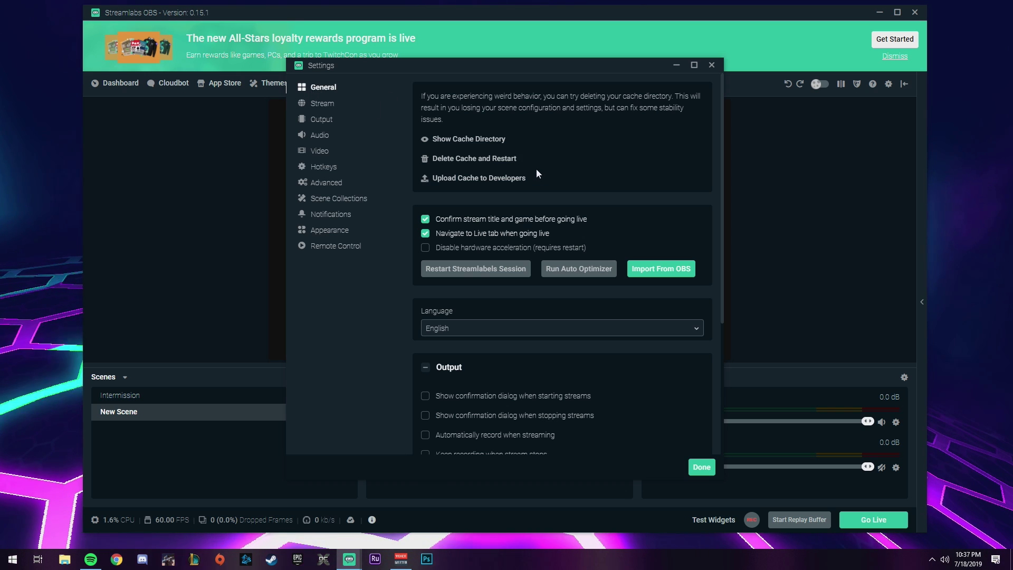
pyautogui.scroll(-4, 538, 179)
pyautogui.scroll(1, 585, 261)
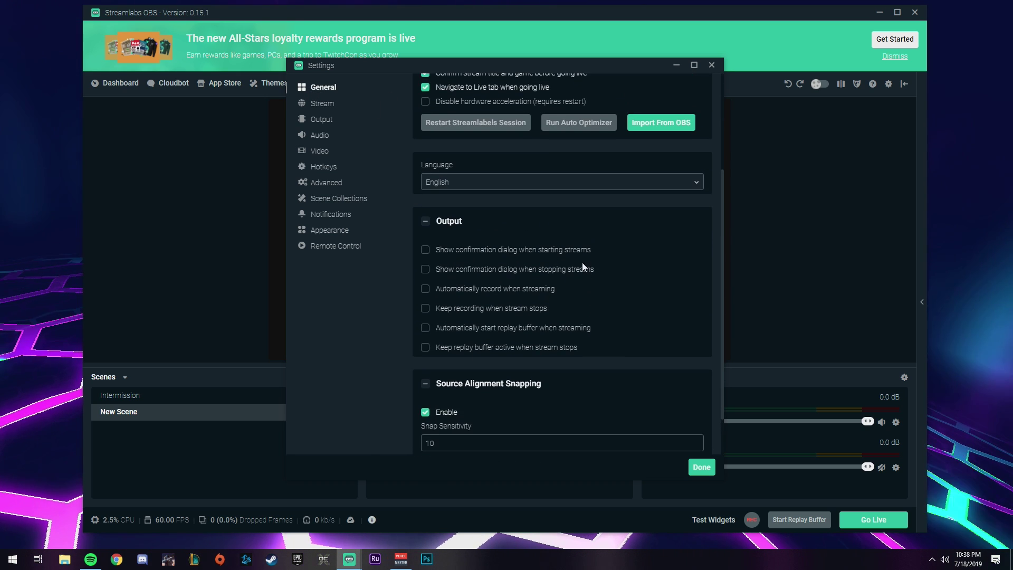
pyautogui.scroll(1, 584, 266)
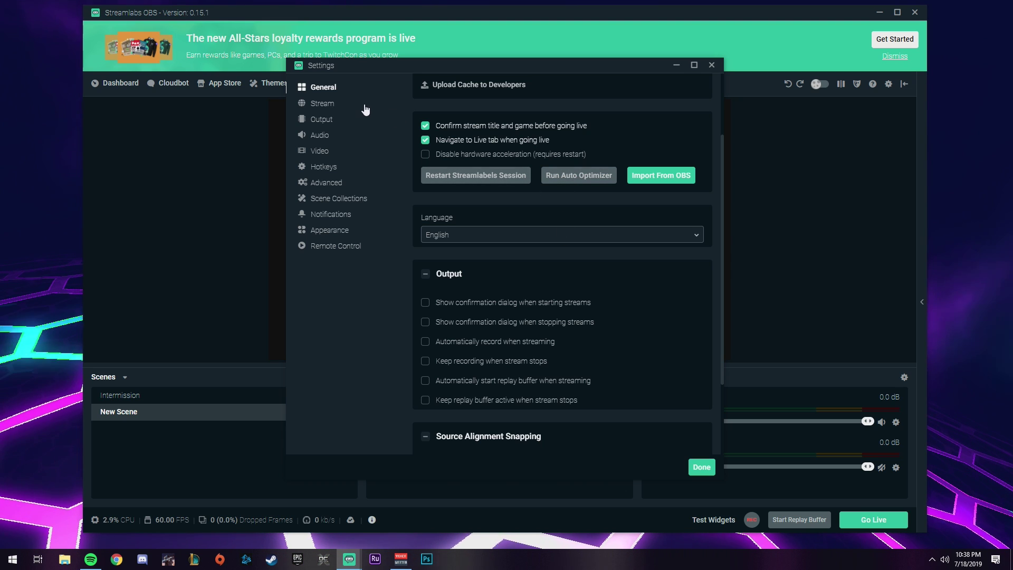
# In the Stream settings, set the stream type to Streaming Services and the service to Twitch.
pyautogui.click(323, 104)
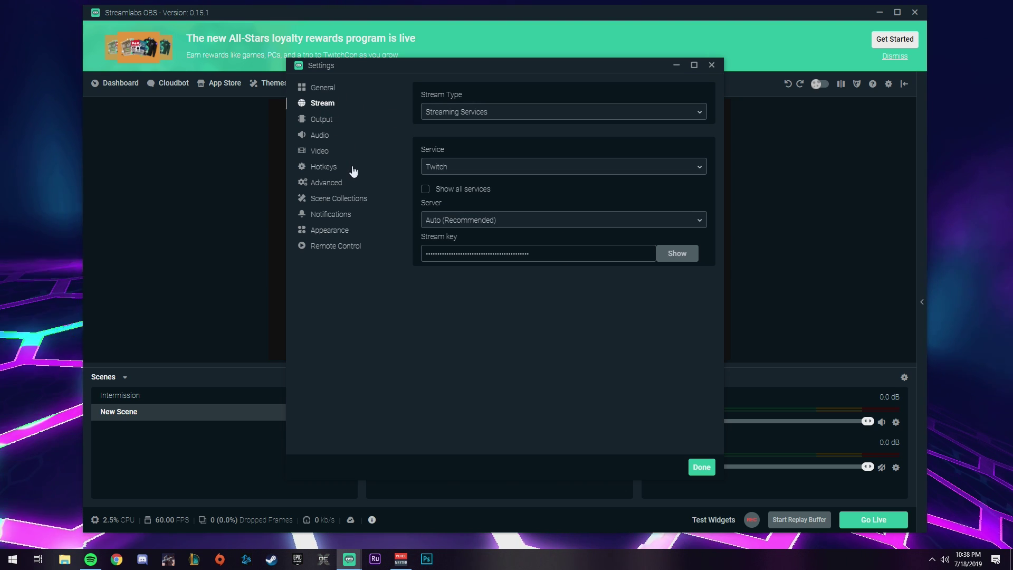
pyautogui.click(443, 111)
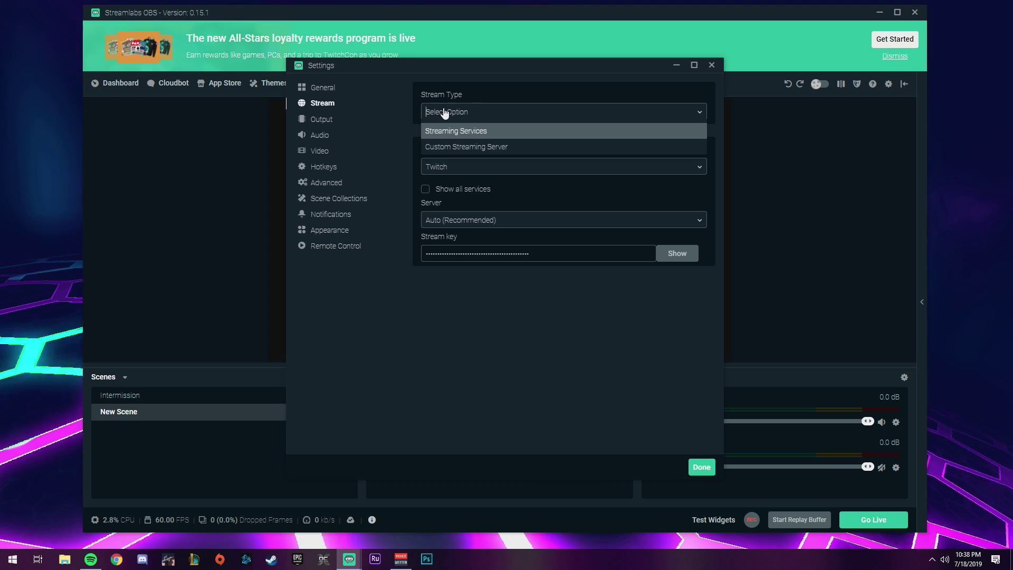
pyautogui.click(451, 132)
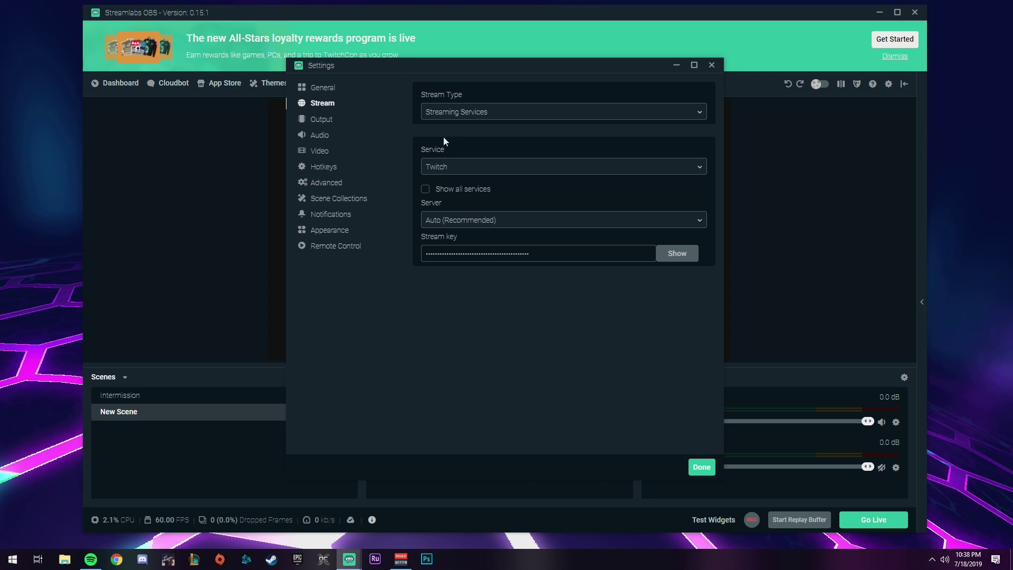
pyautogui.click(451, 166)
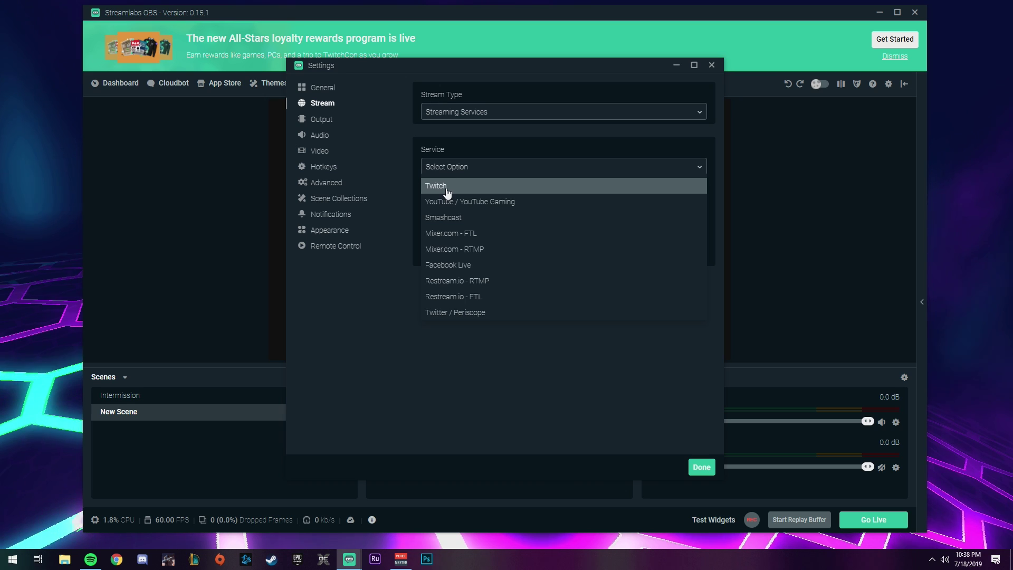
pyautogui.click(442, 190)
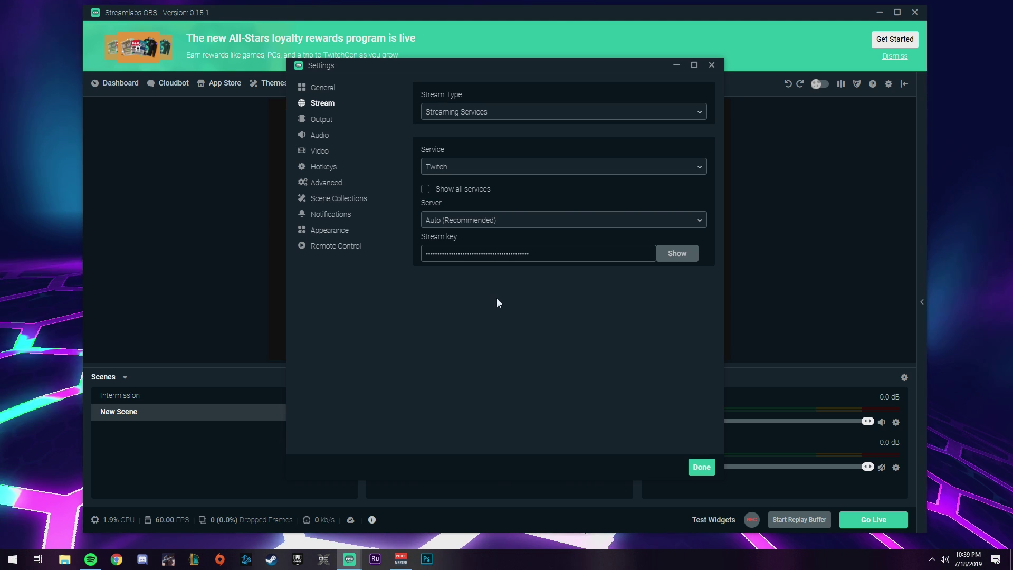
pyautogui.click(570, 251)
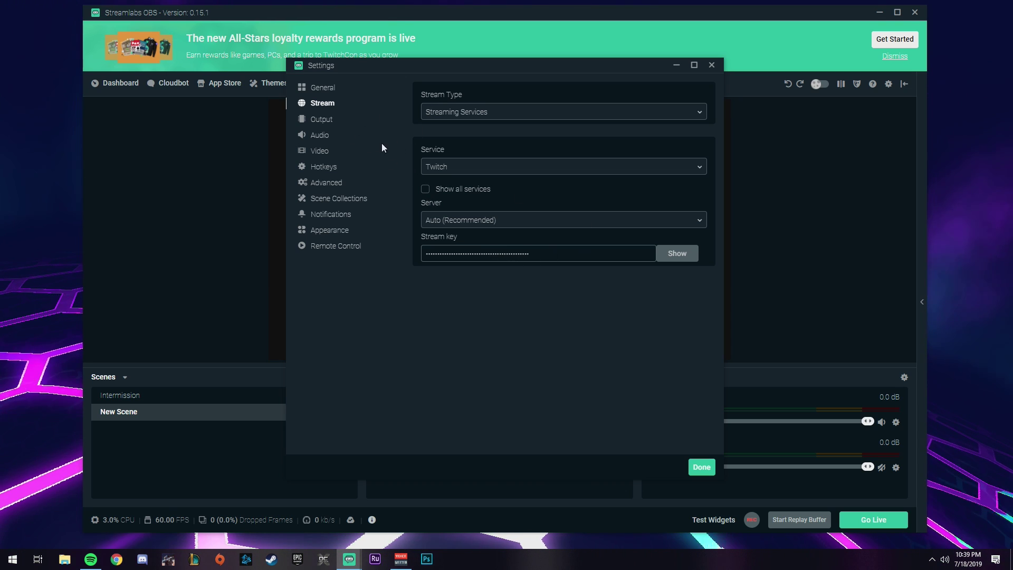
# In the Output settings, choose Advanced output mode and the Hardware (NVENC) (new) streaming encoder with a bitrate of 5000.
pyautogui.click(326, 121)
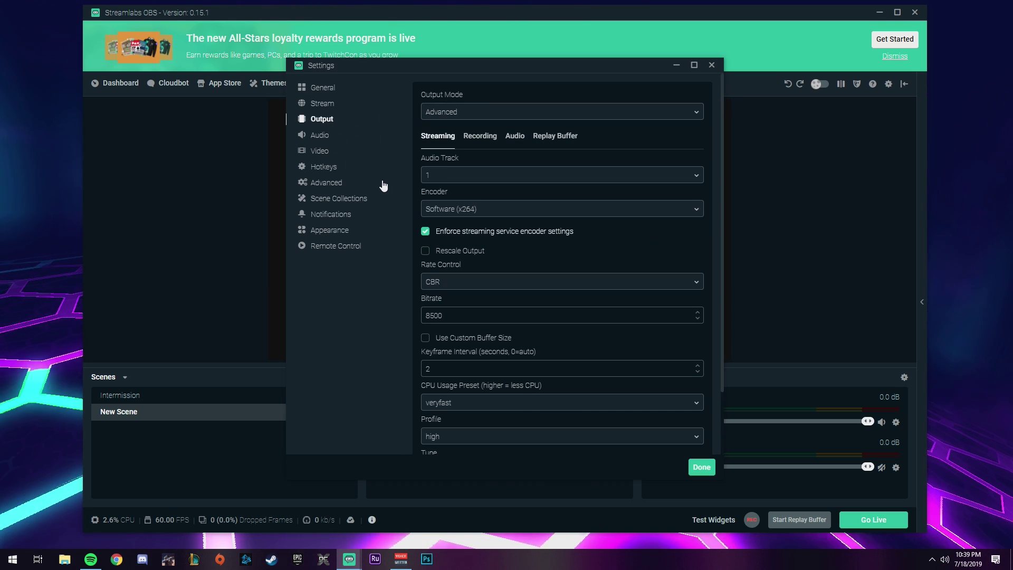
pyautogui.click(471, 112)
pyautogui.click(437, 147)
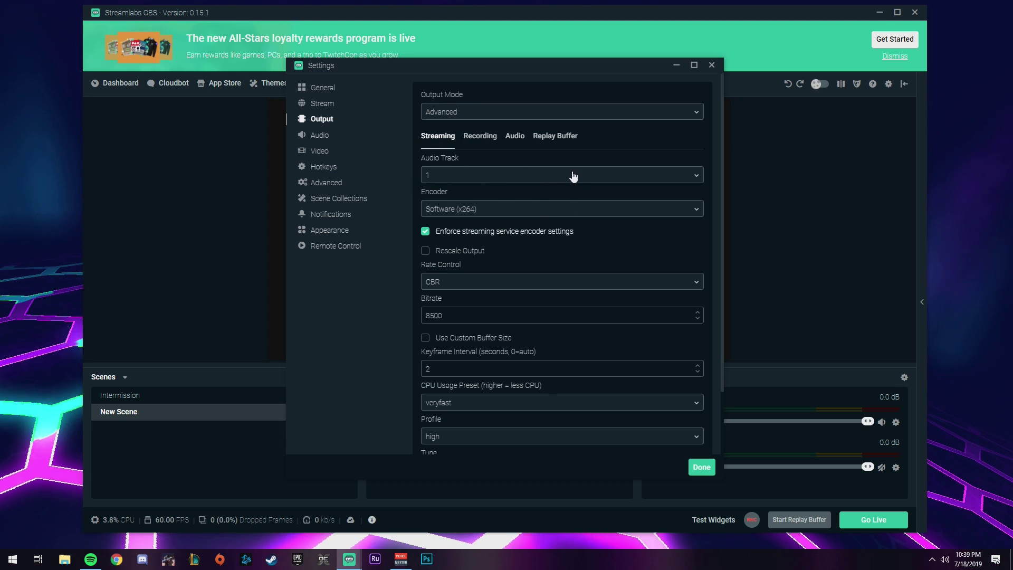
pyautogui.click(486, 211)
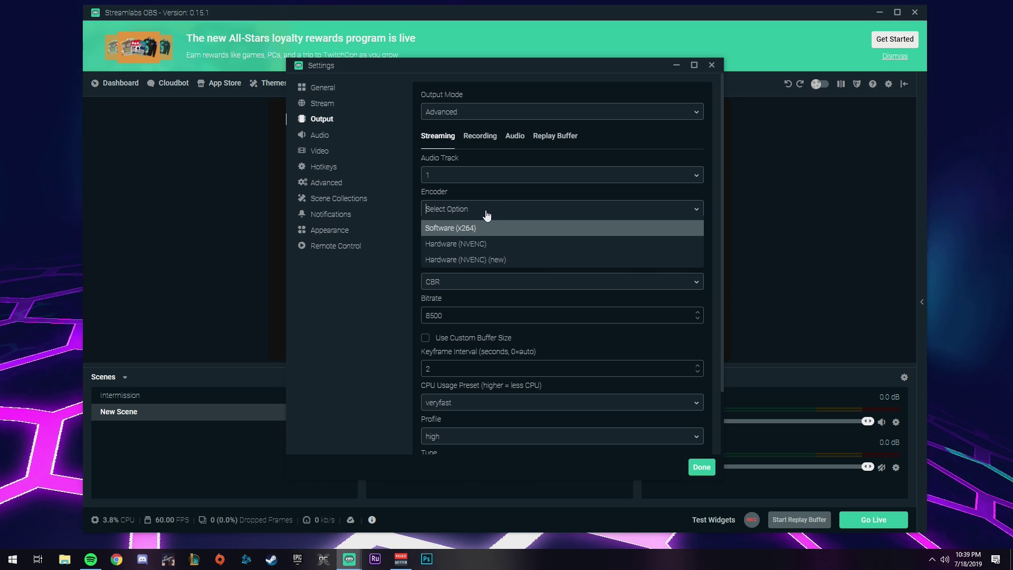
pyautogui.click(480, 261)
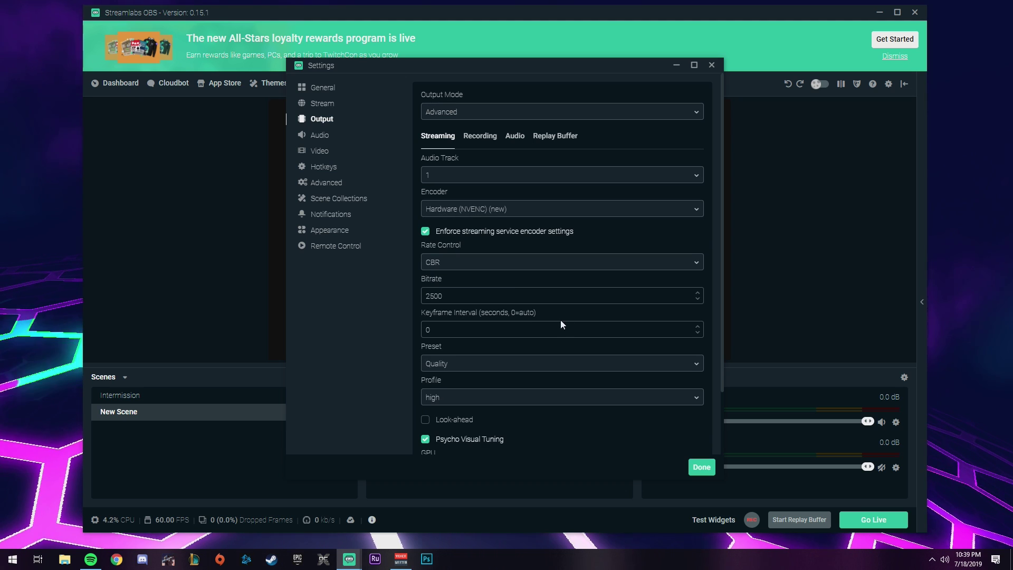
pyautogui.click(457, 212)
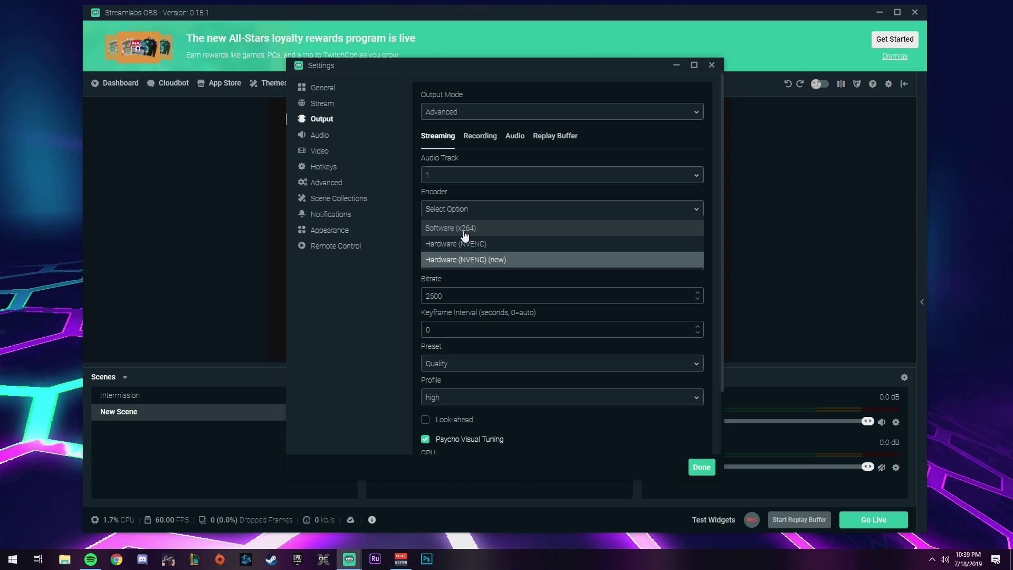
pyautogui.click(489, 260)
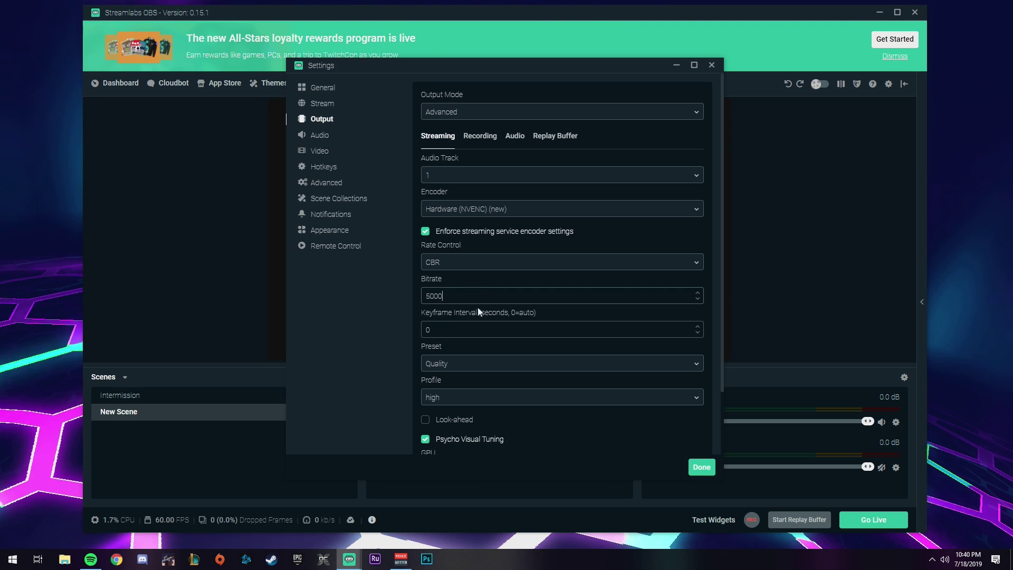
# Set the streaming keyframe interval to 2 seconds and the encoder preset to Max Quality.
pyautogui.doubleClick(445, 330)
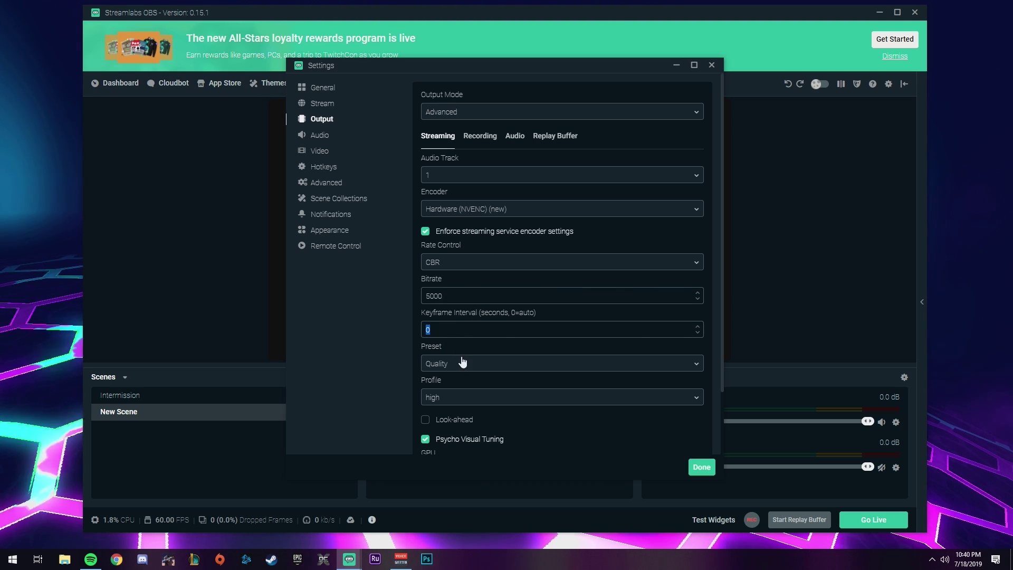
pyautogui.write('2')
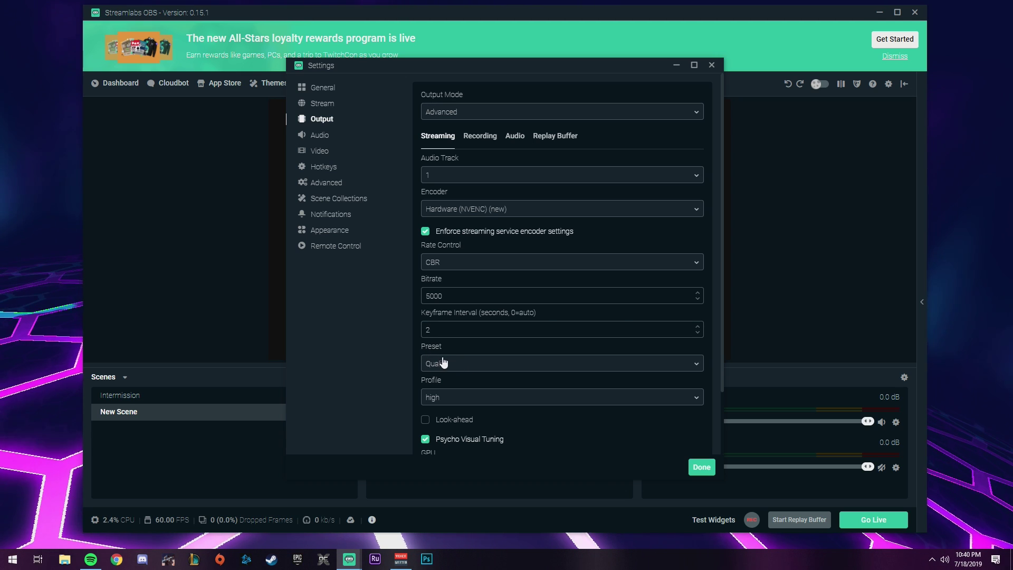
pyautogui.click(457, 366)
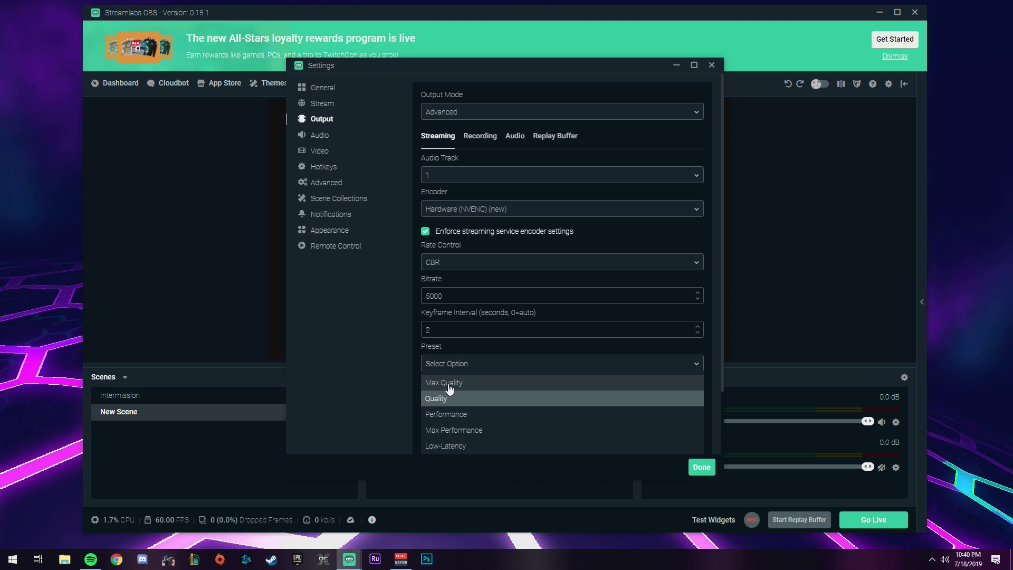
pyautogui.click(455, 399)
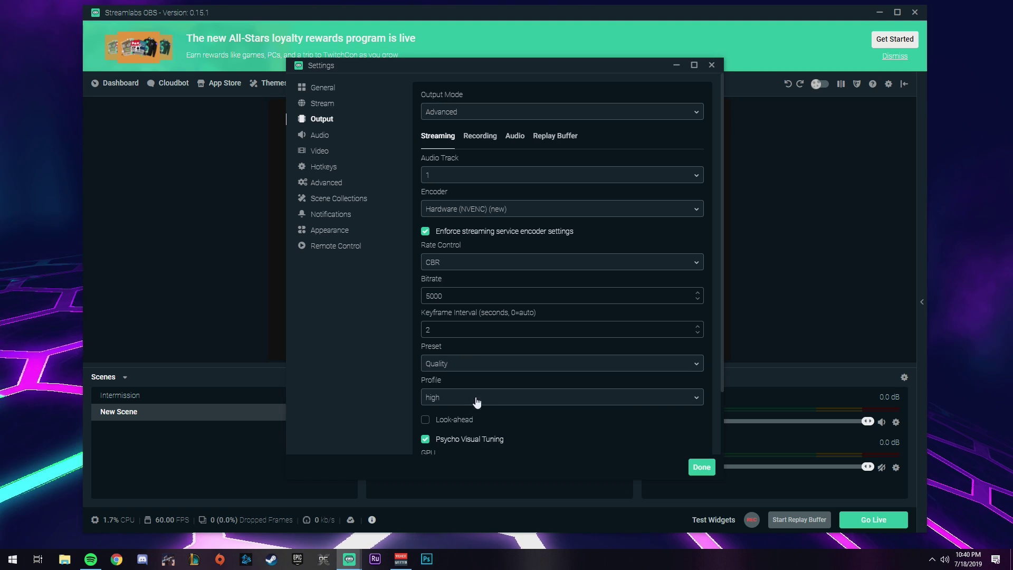
pyautogui.click(457, 365)
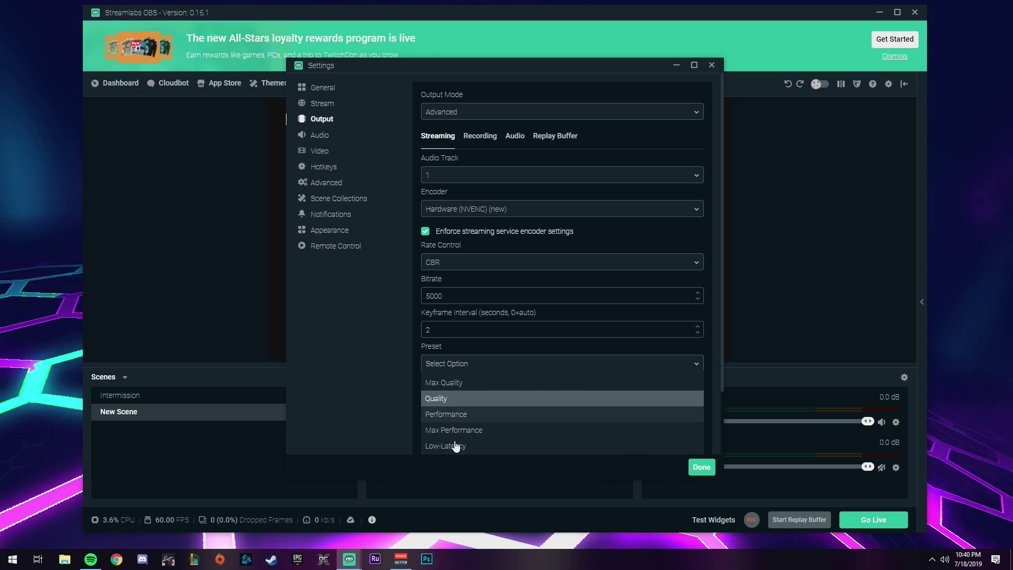
pyautogui.click(442, 383)
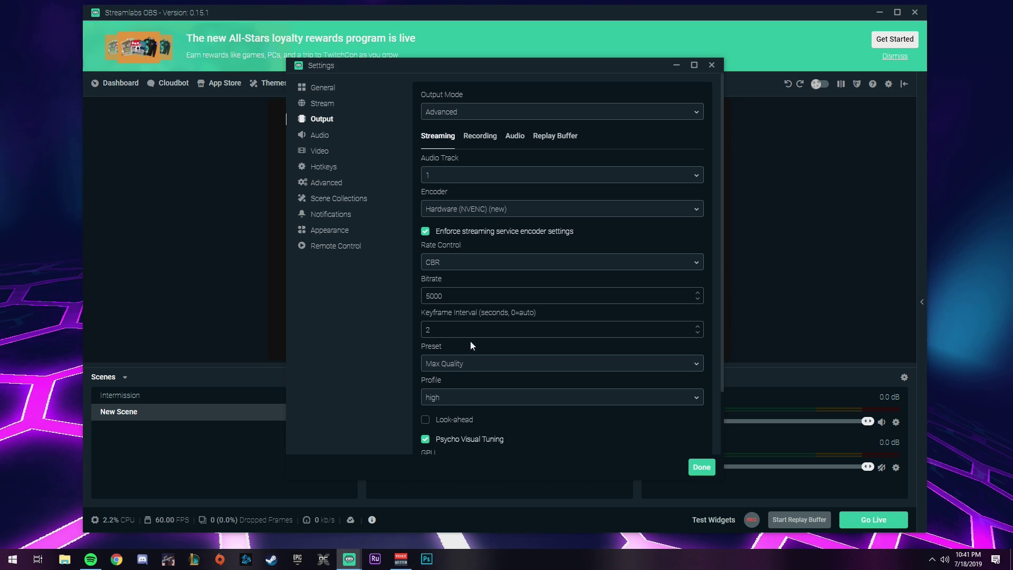
# Switch the encoder preset to Quality and return it to Max Quality.
pyautogui.click(470, 363)
pyautogui.click(447, 400)
pyautogui.click(443, 363)
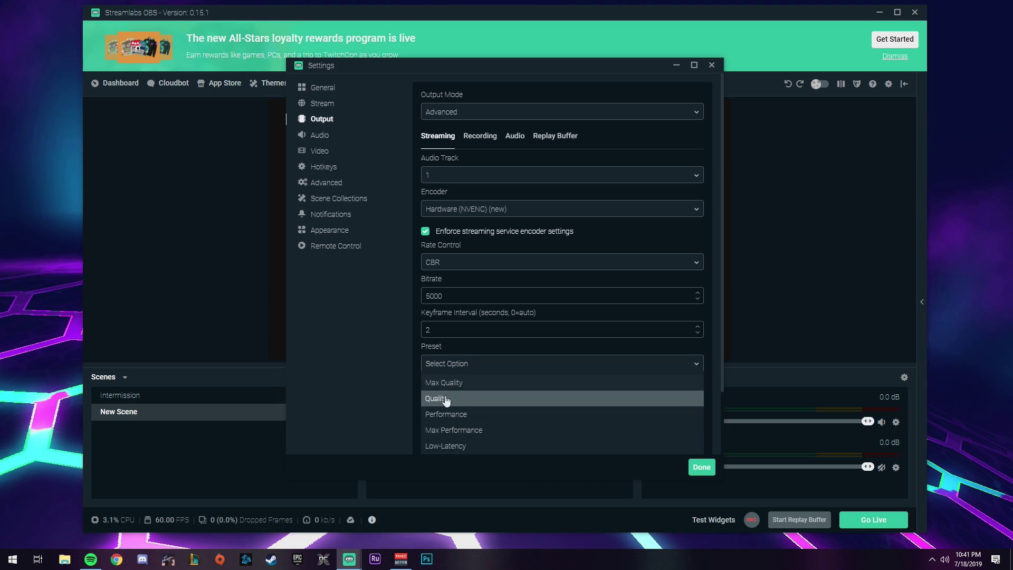
pyautogui.click(443, 383)
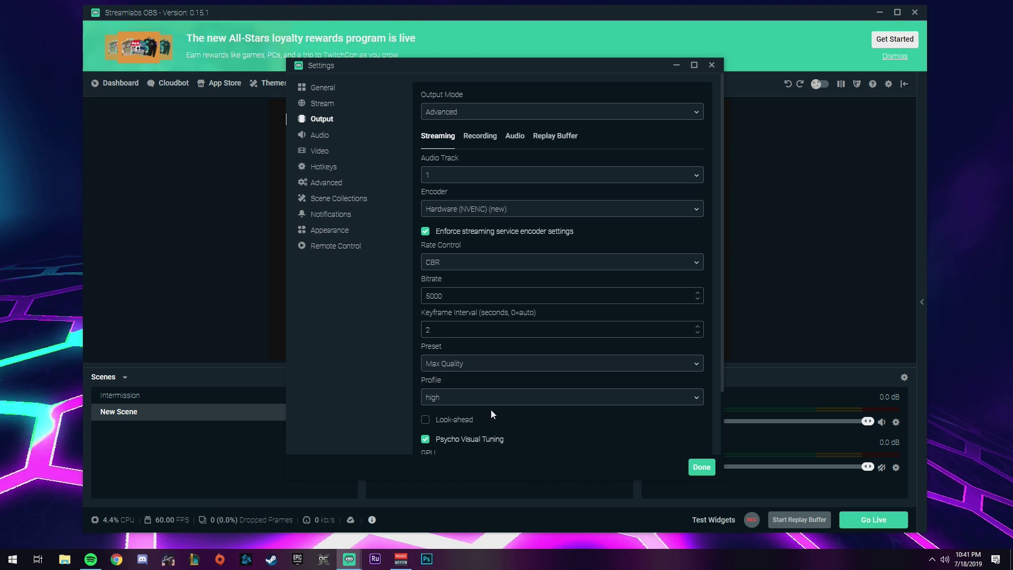
# Set the encoder profile to main and check the remaining streaming encoder options.
pyautogui.click(448, 402)
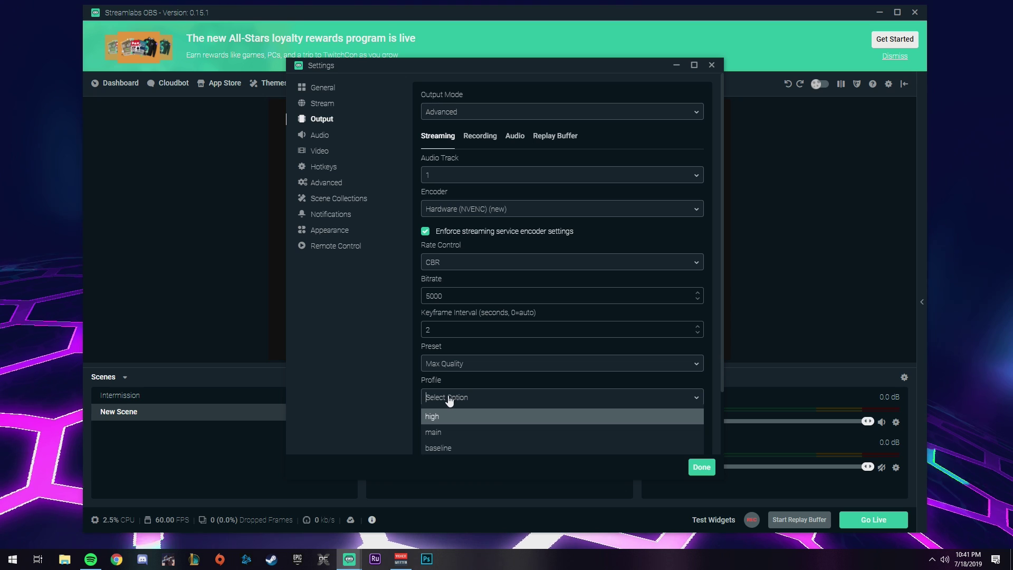
pyautogui.click(460, 433)
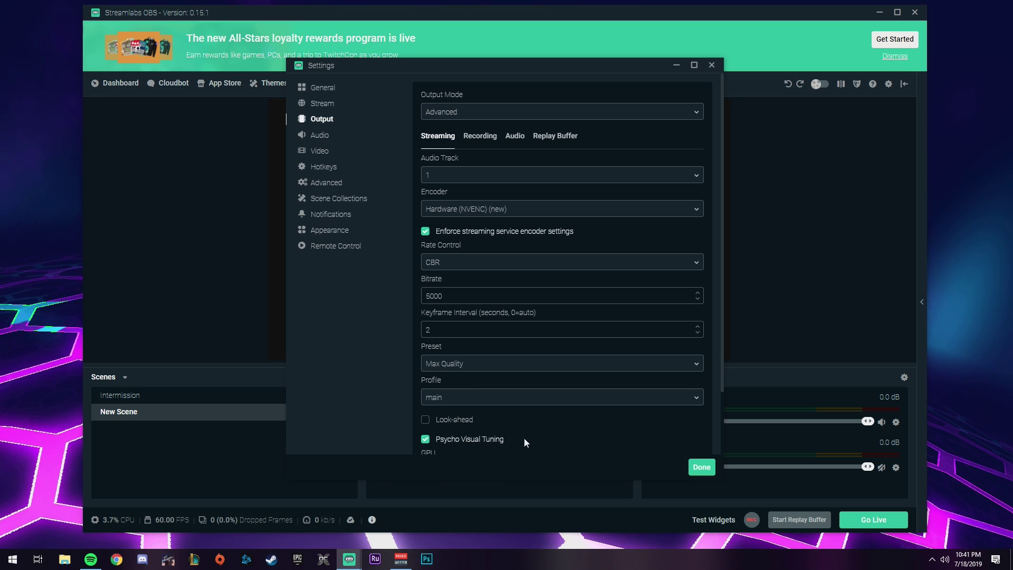
pyautogui.scroll(-3, 561, 420)
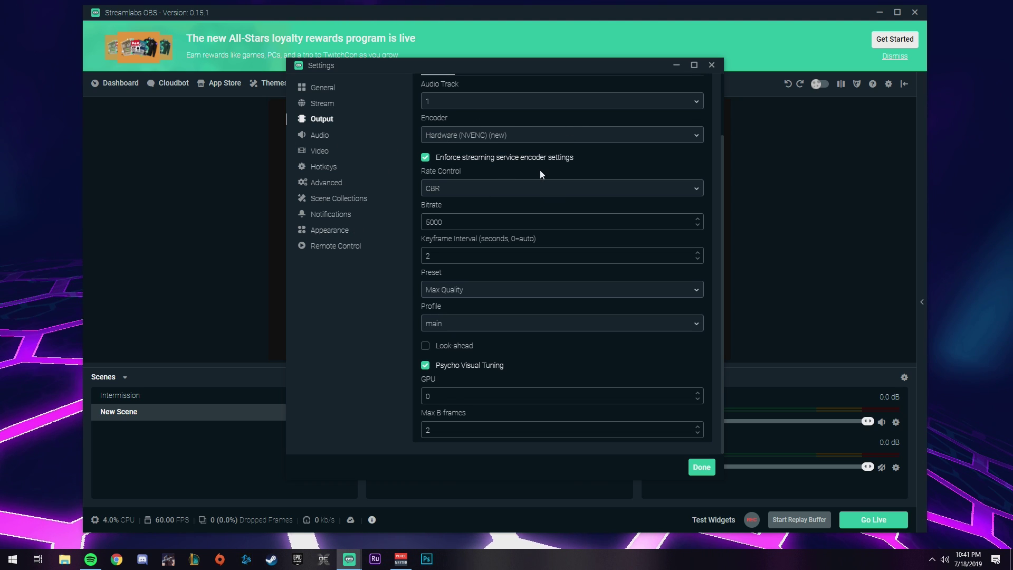
pyautogui.scroll(3, 514, 183)
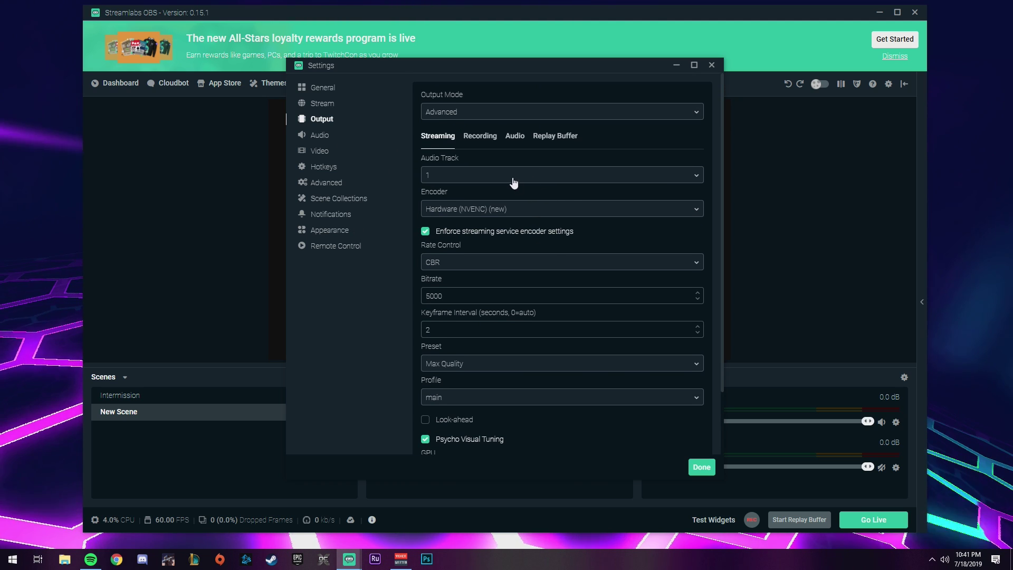
# In the Audio settings, select a sample rate of 44.1khz.
pyautogui.click(320, 136)
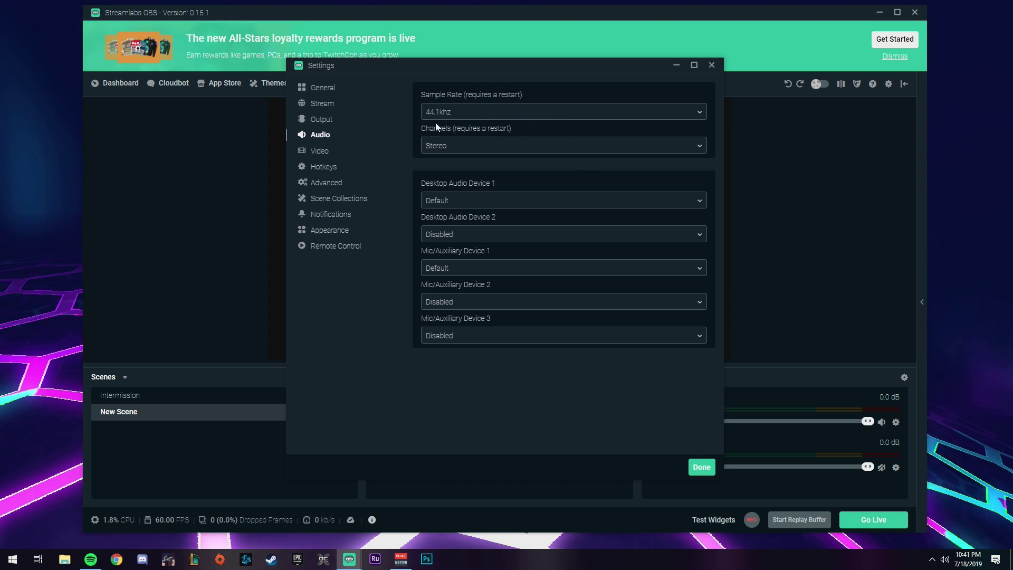
pyautogui.click(463, 119)
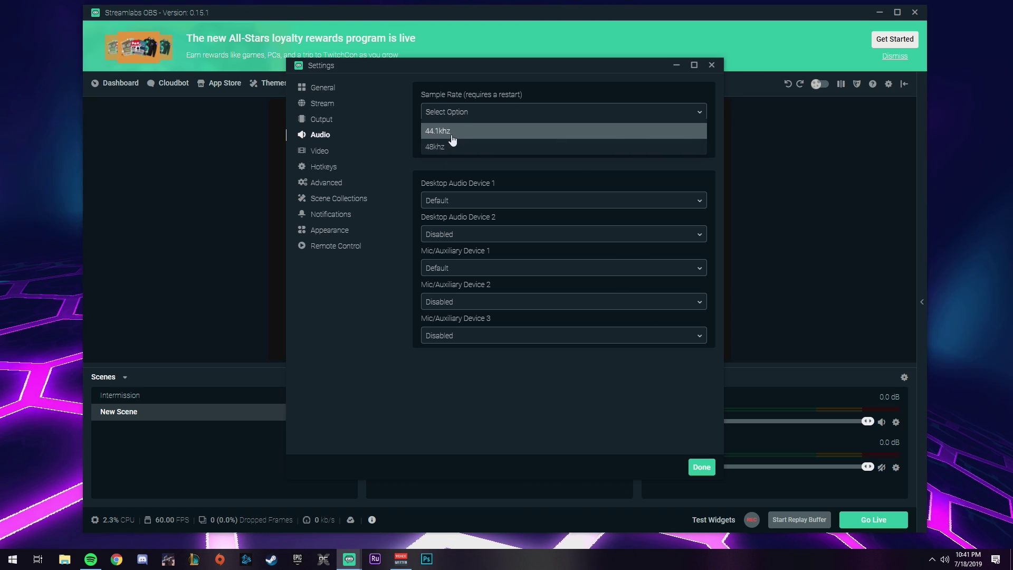
pyautogui.click(451, 132)
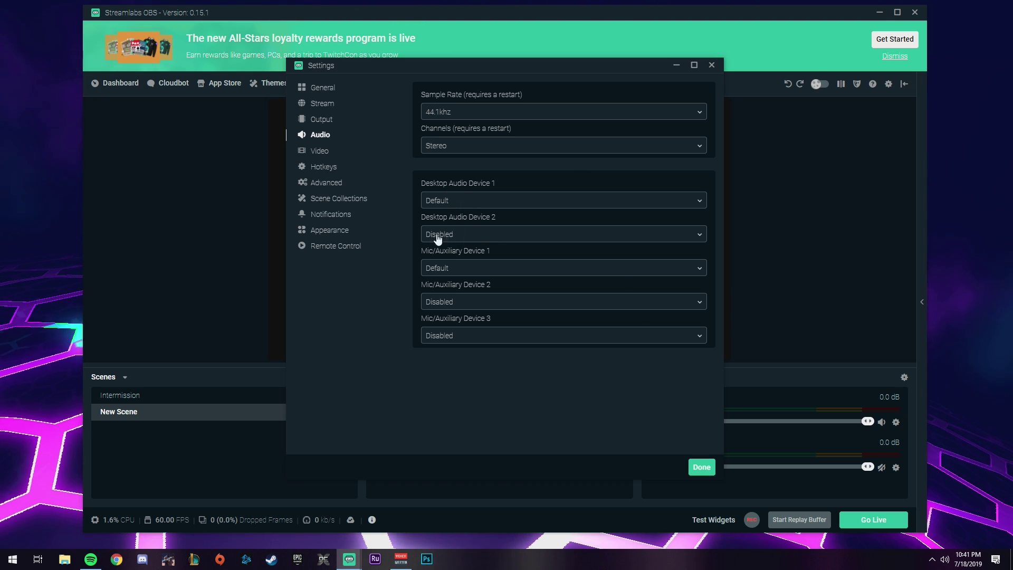
# Set Mic/Auxiliary Device 1 to Microphone (Yeti Nano).
pyautogui.click(443, 267)
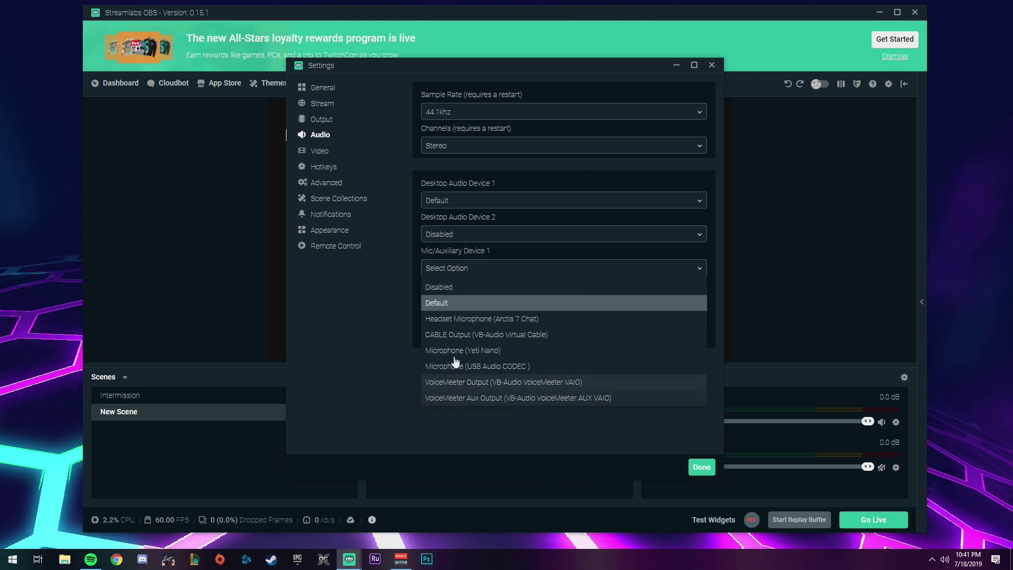
pyautogui.click(443, 299)
pyautogui.click(498, 270)
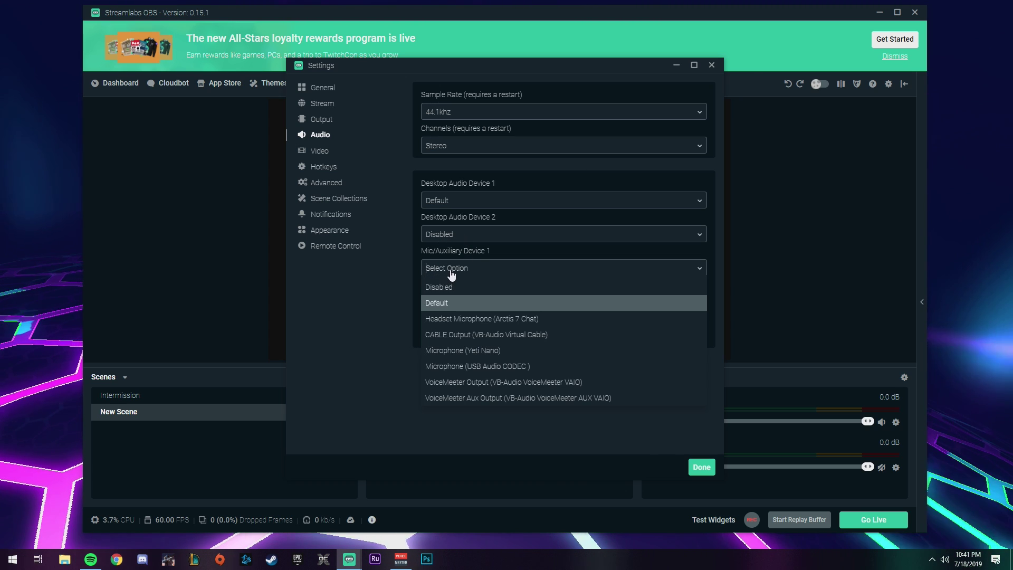
pyautogui.click(474, 351)
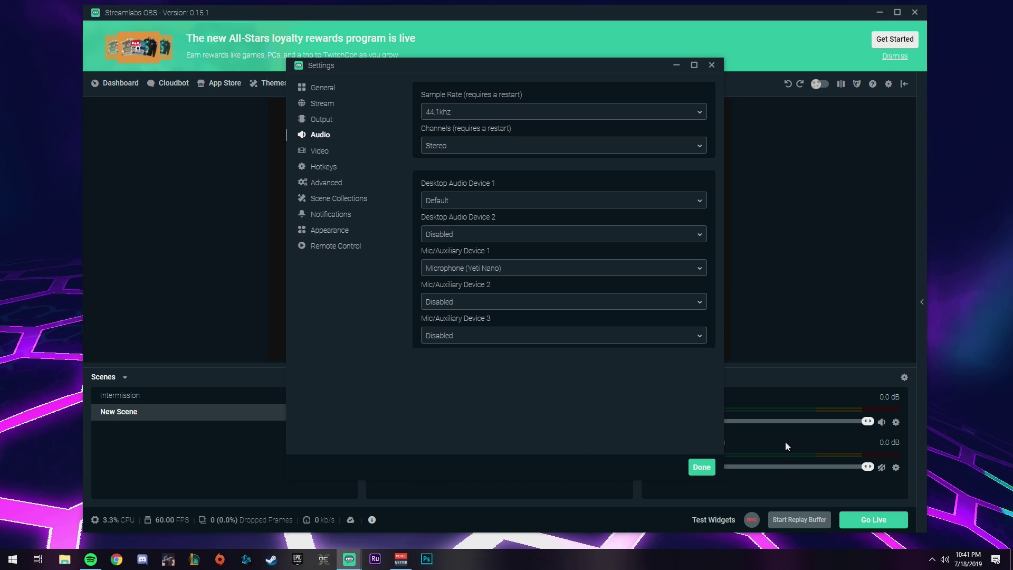
# Move the Settings window aside to check the audio mixer, and bring Settings back to the front.
pyautogui.moveTo(564, 66); pyautogui.dragTo(470, 71)
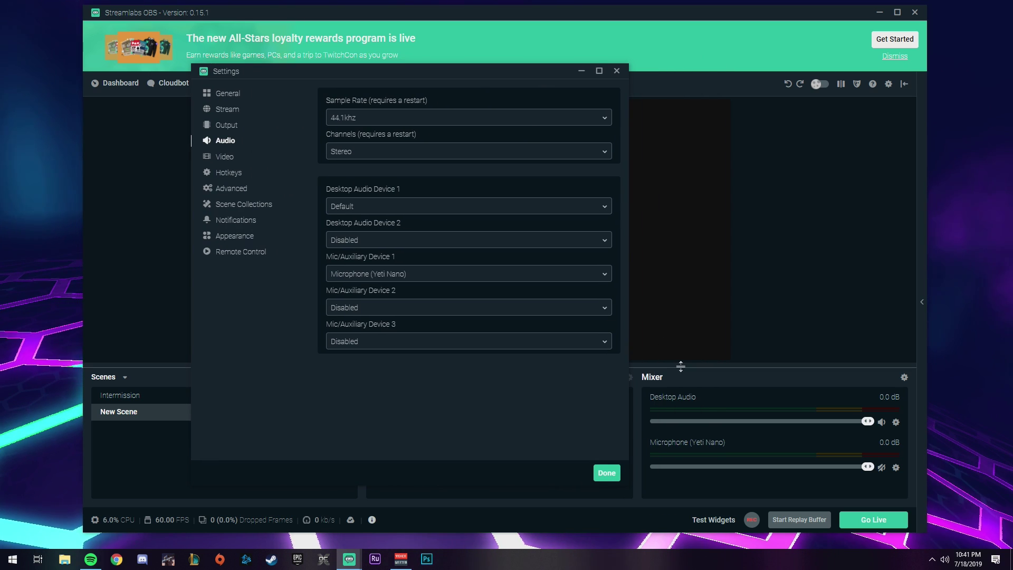
pyautogui.click(653, 444)
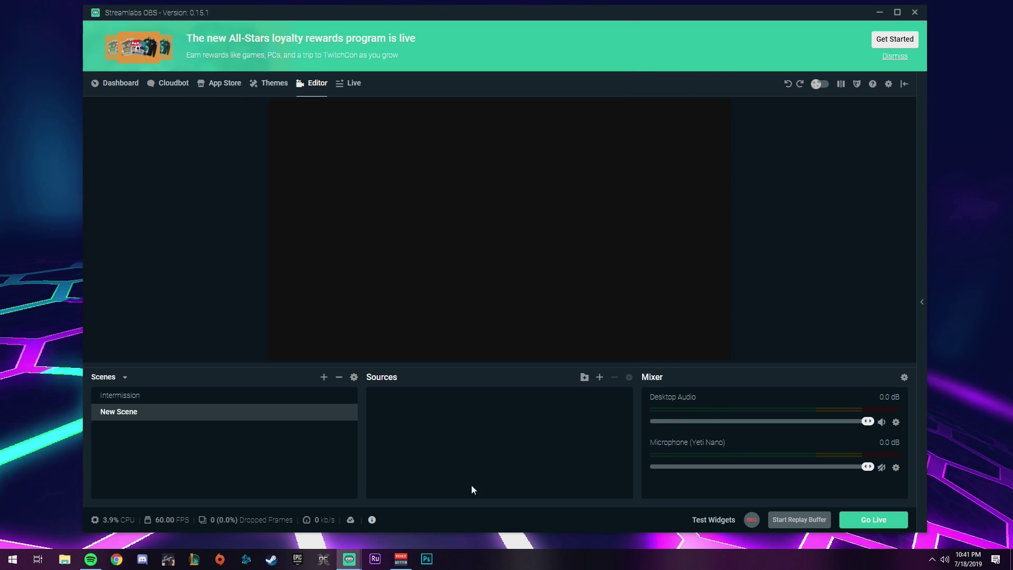
pyautogui.moveTo(349, 558)
pyautogui.click(400, 510)
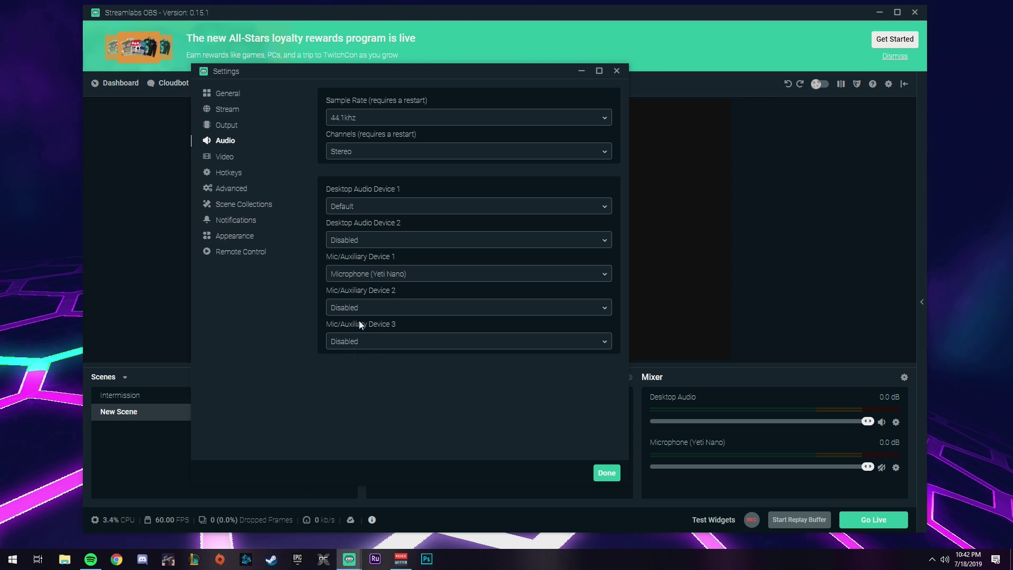
# In the Video settings, set the base canvas resolution to 1920x1080 and the output scaled resolution to 1280x720.
pyautogui.click(225, 161)
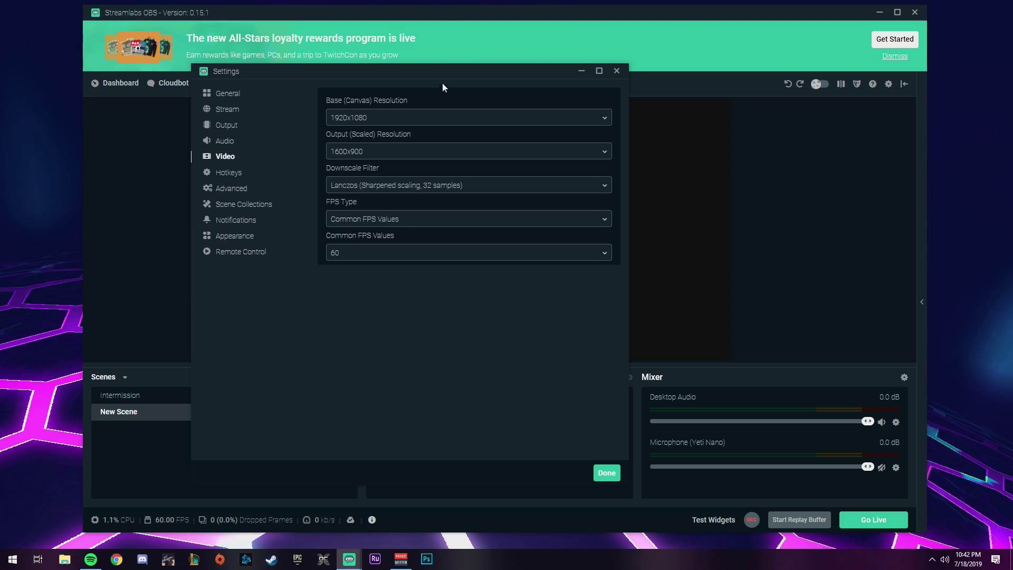
pyautogui.moveTo(393, 71); pyautogui.dragTo(417, 81)
pyautogui.click(380, 126)
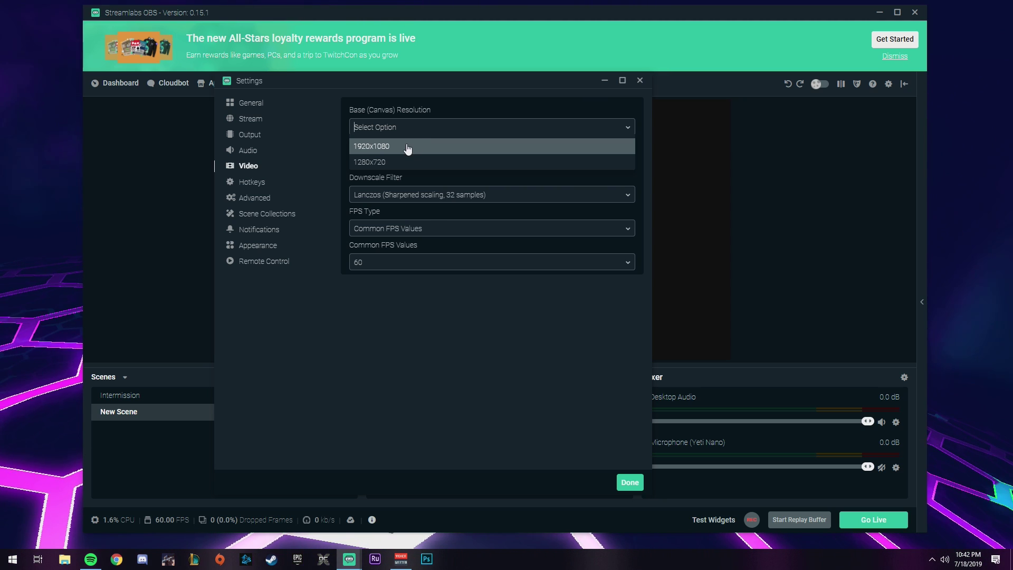
pyautogui.click(407, 148)
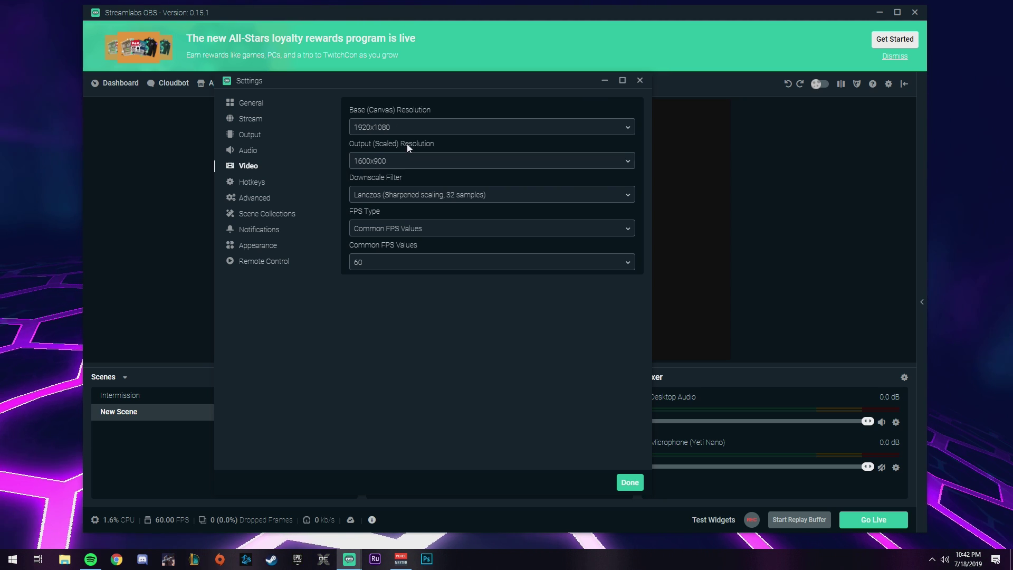
pyautogui.click(384, 129)
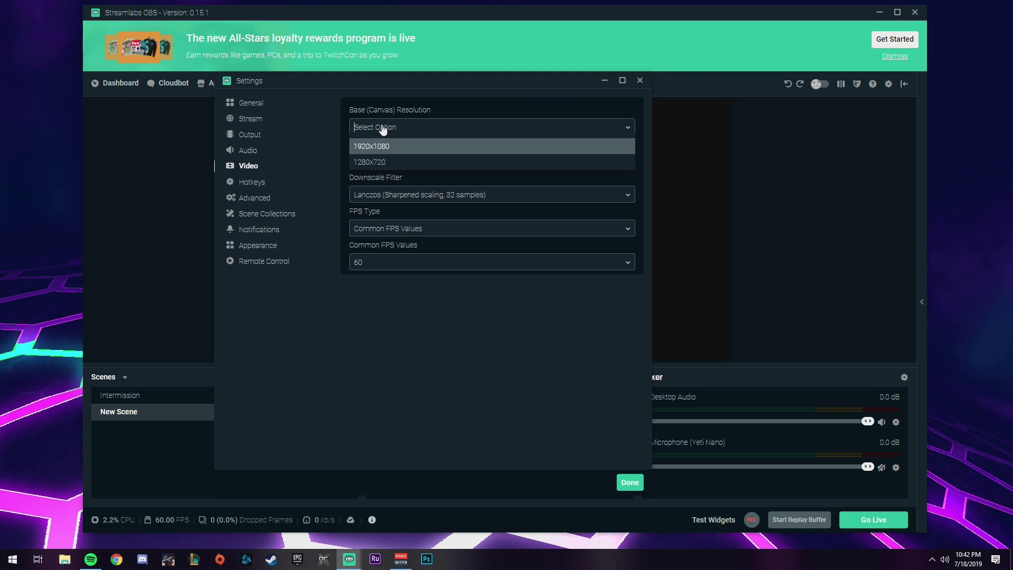
pyautogui.click(406, 152)
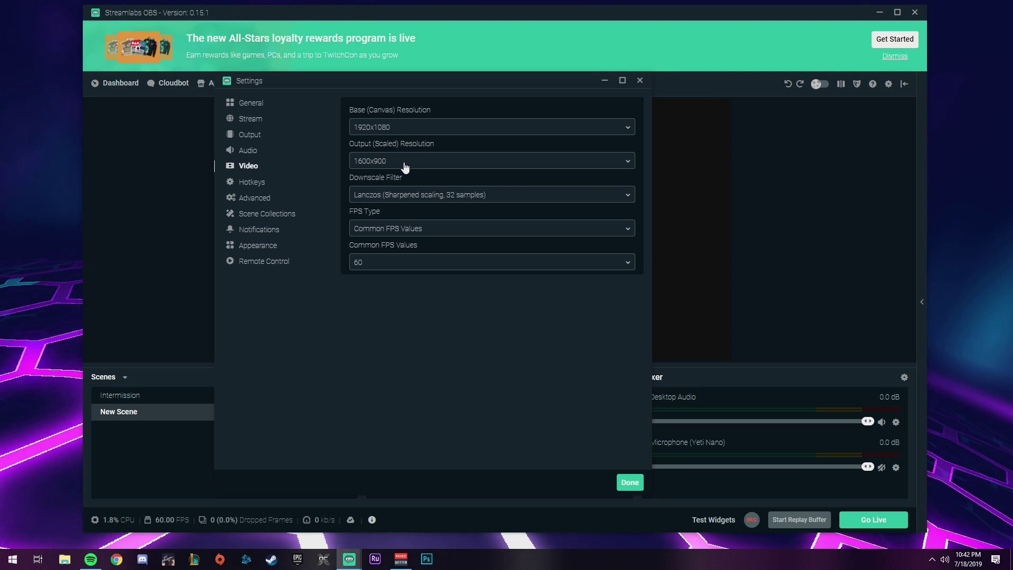
pyautogui.click(407, 167)
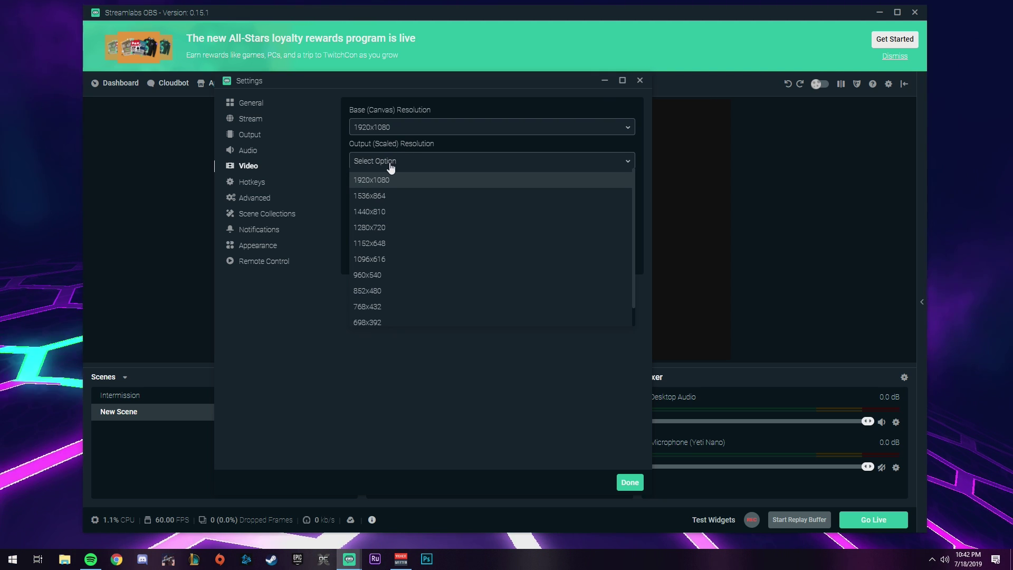
pyautogui.click(375, 228)
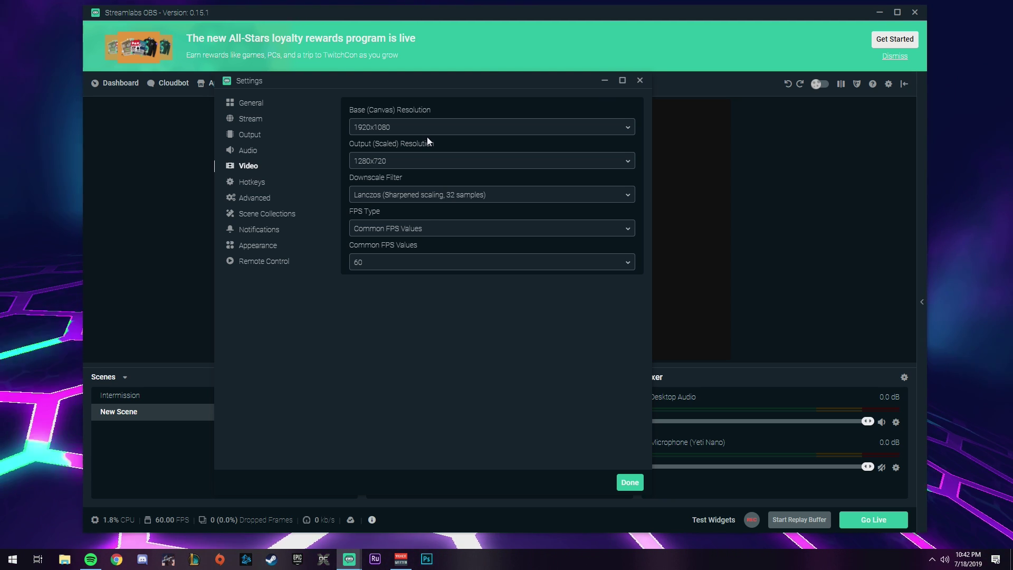
# Choose the Lanczos (Sharpened scaling, 32 samples) downscale filter and a common FPS value of 60.
pyautogui.click(412, 193)
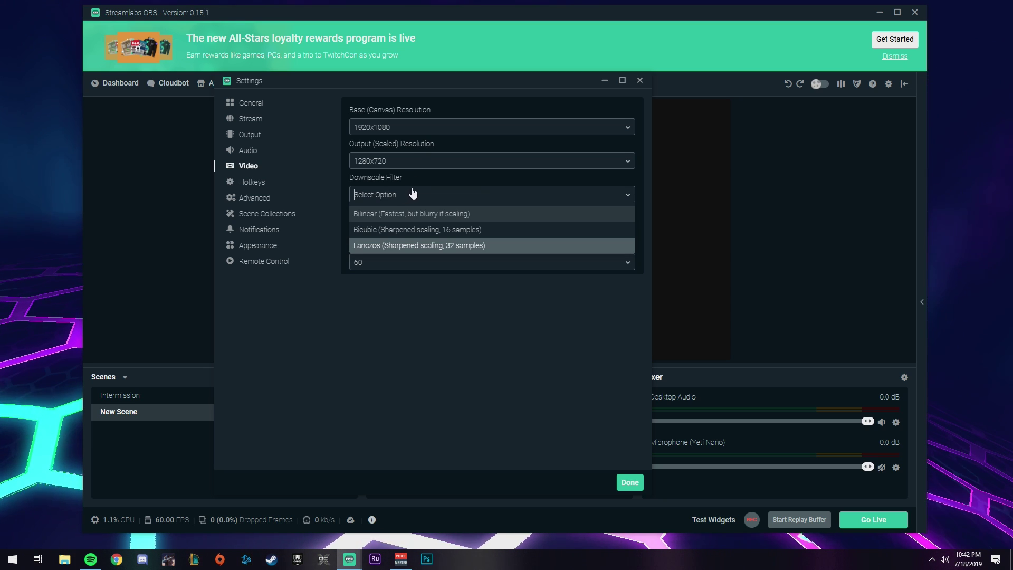
pyautogui.click(378, 249)
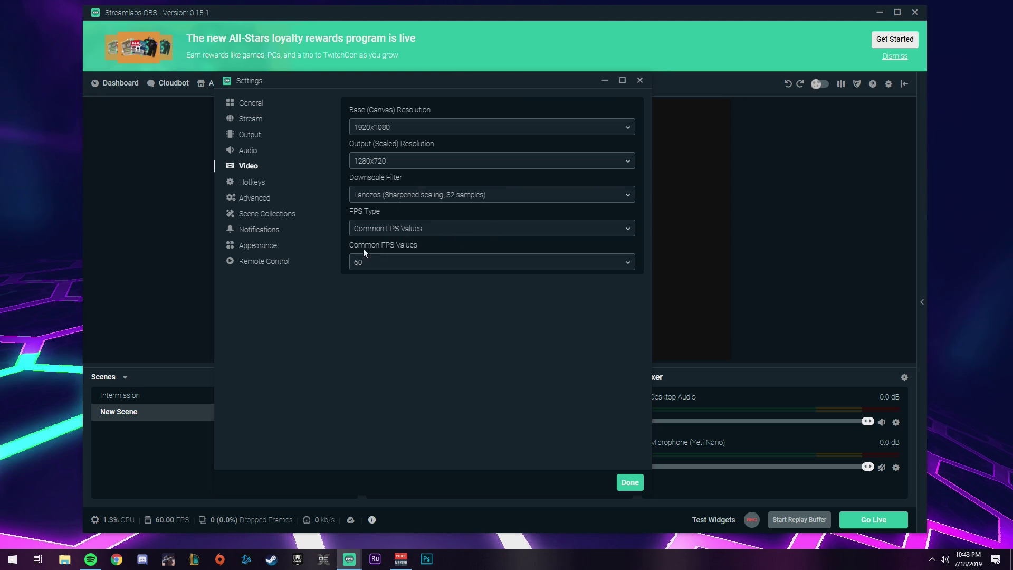
pyautogui.click(391, 262)
pyautogui.click(361, 392)
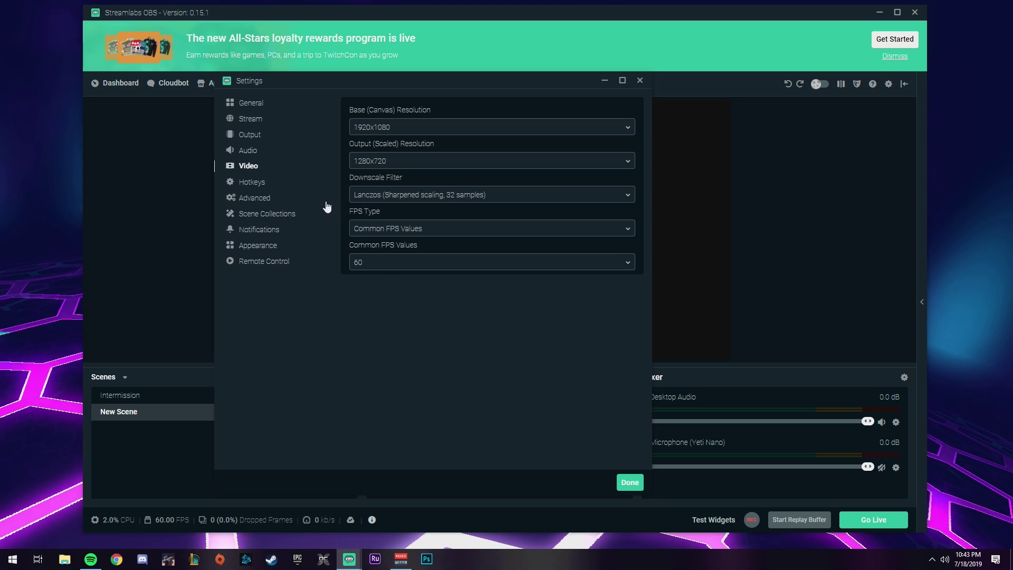
# Review the hotkey settings for streaming, recording, studio mode and the Intermission scene.
pyautogui.click(255, 183)
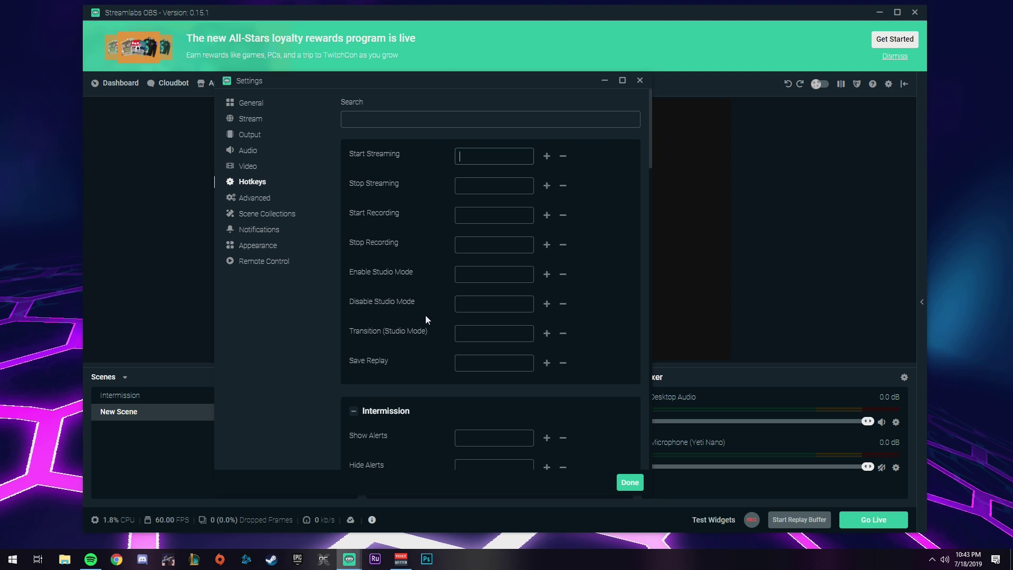
pyautogui.scroll(-2, 429, 308)
pyautogui.scroll(-4, 429, 311)
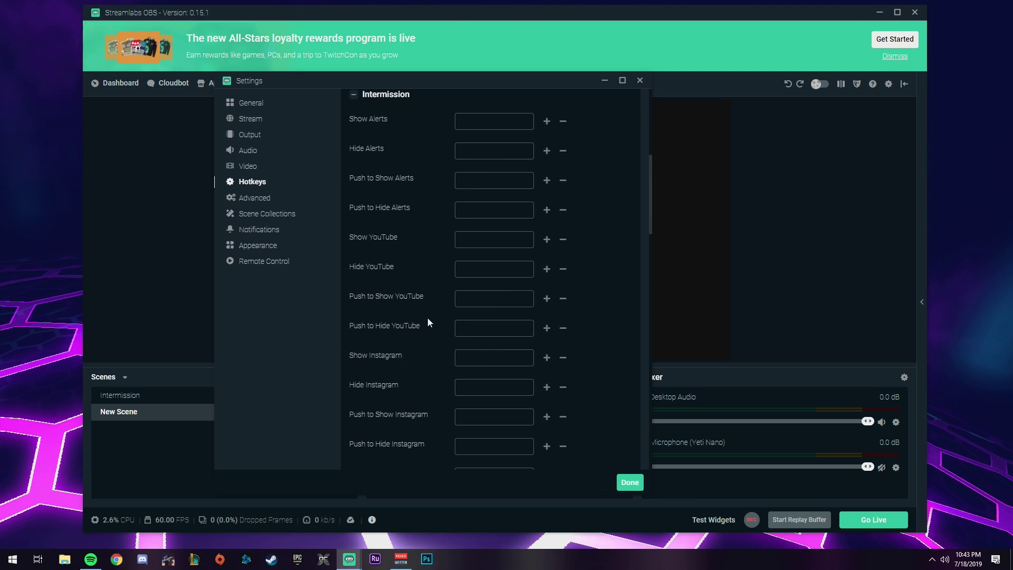
pyautogui.scroll(6, 426, 319)
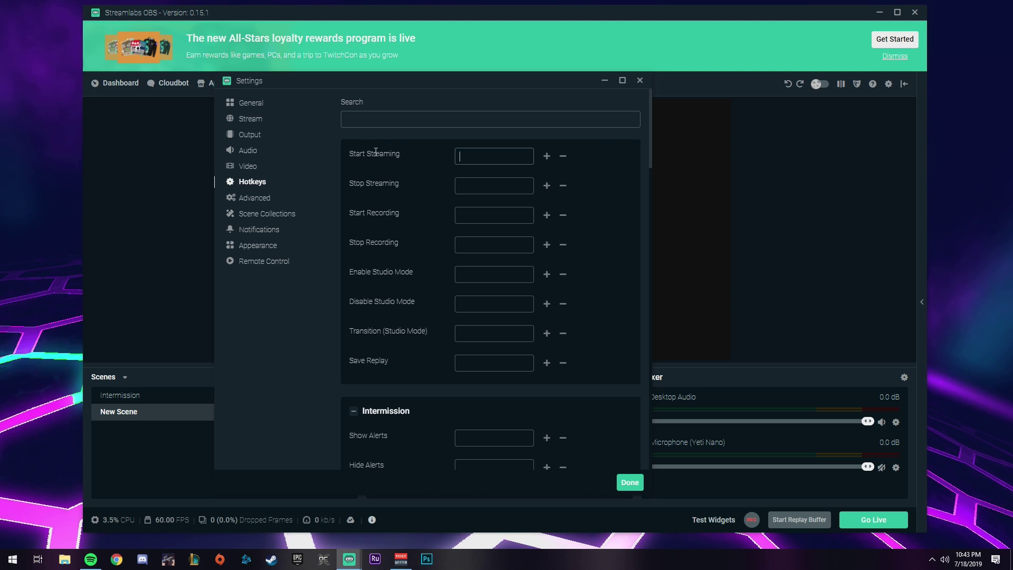
# In the Advanced settings, set YUV Color Space to 709 and YUV Color Range to Full.
pyautogui.click(252, 201)
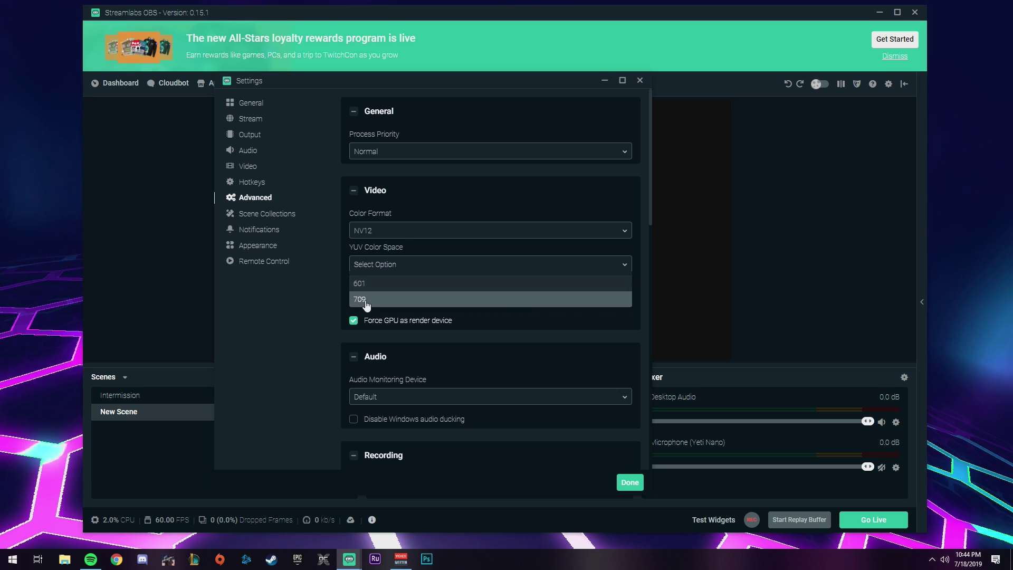
pyautogui.click(364, 284)
pyautogui.click(368, 269)
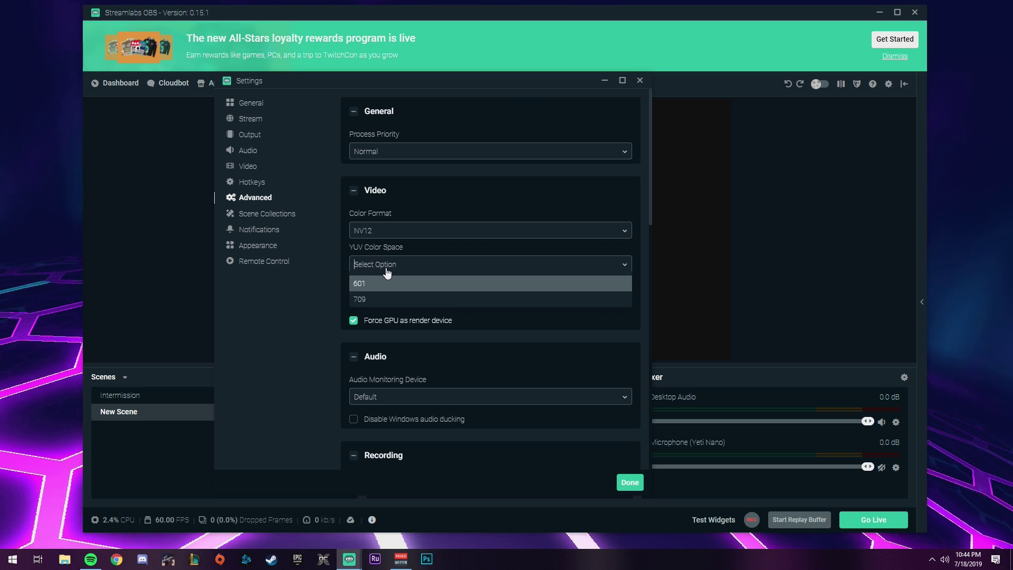
pyautogui.click(401, 298)
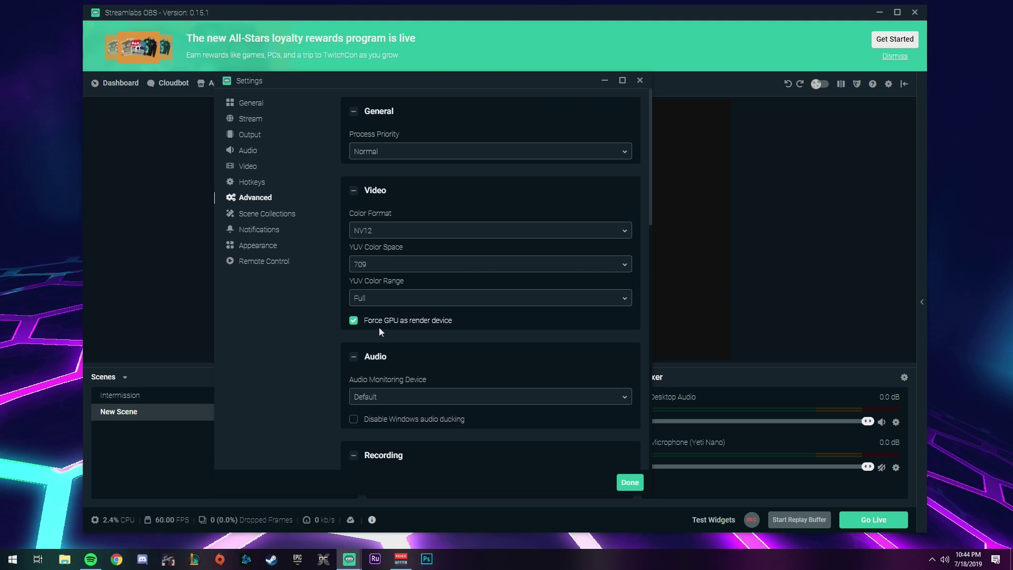
pyautogui.click(362, 297)
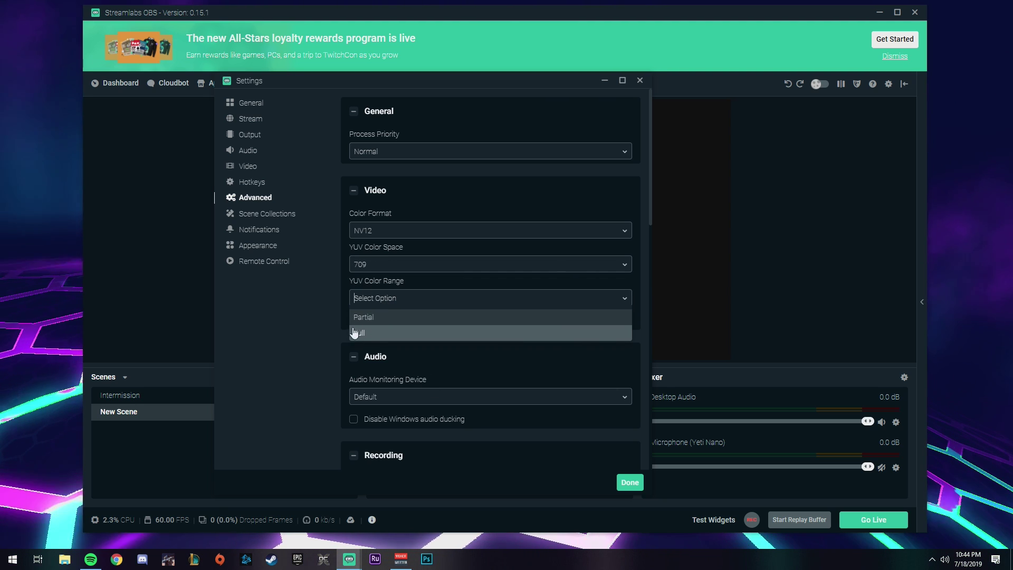
pyautogui.click(352, 332)
# Review the remaining Advanced settings, from audio and recording to media files, and the Scene Collections options.
pyautogui.scroll(-1, 482, 346)
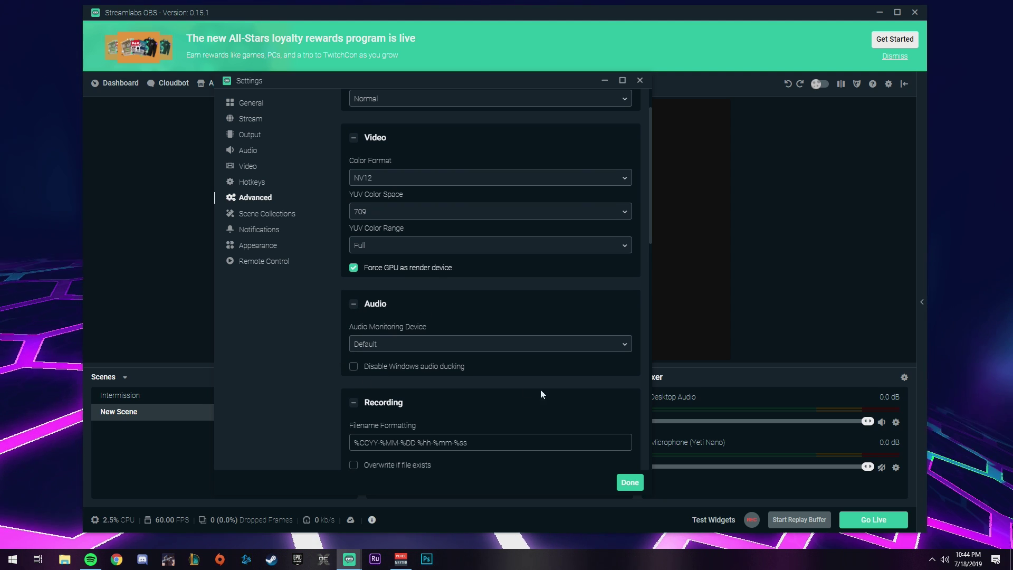
pyautogui.scroll(-3, 508, 385)
pyautogui.scroll(-4, 512, 343)
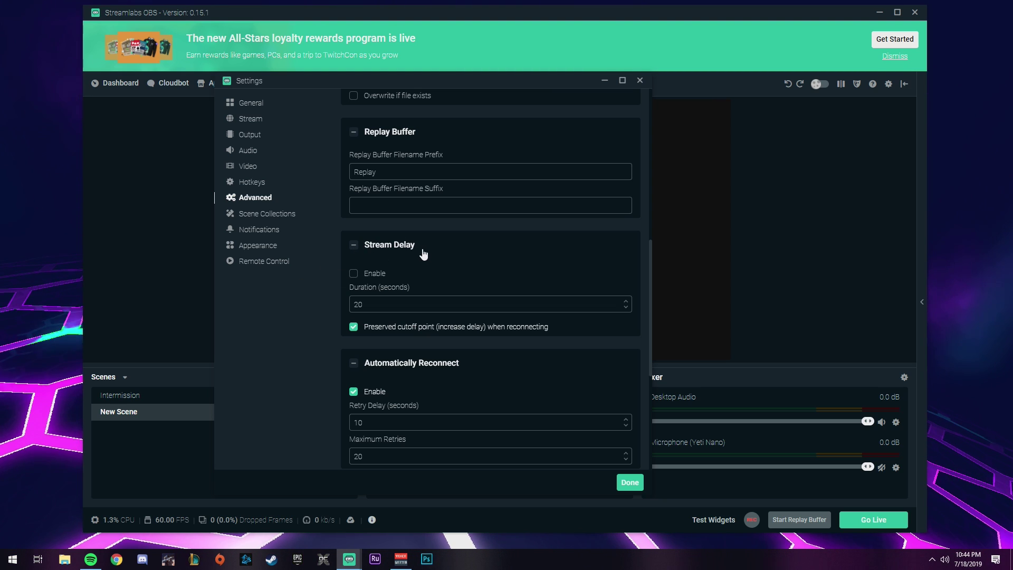
pyautogui.scroll(-2, 474, 394)
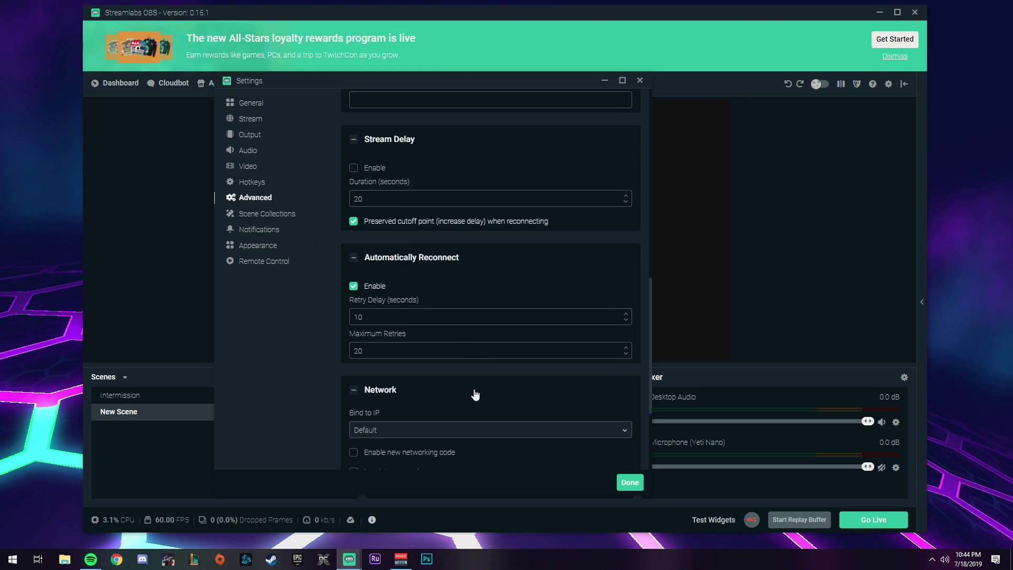
pyautogui.scroll(-3, 472, 387)
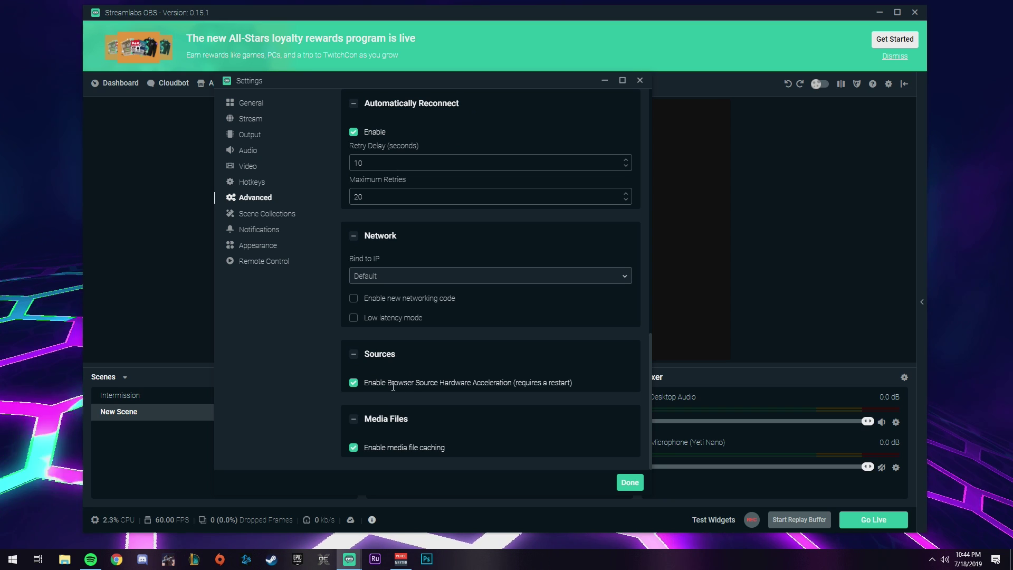
pyautogui.click(284, 218)
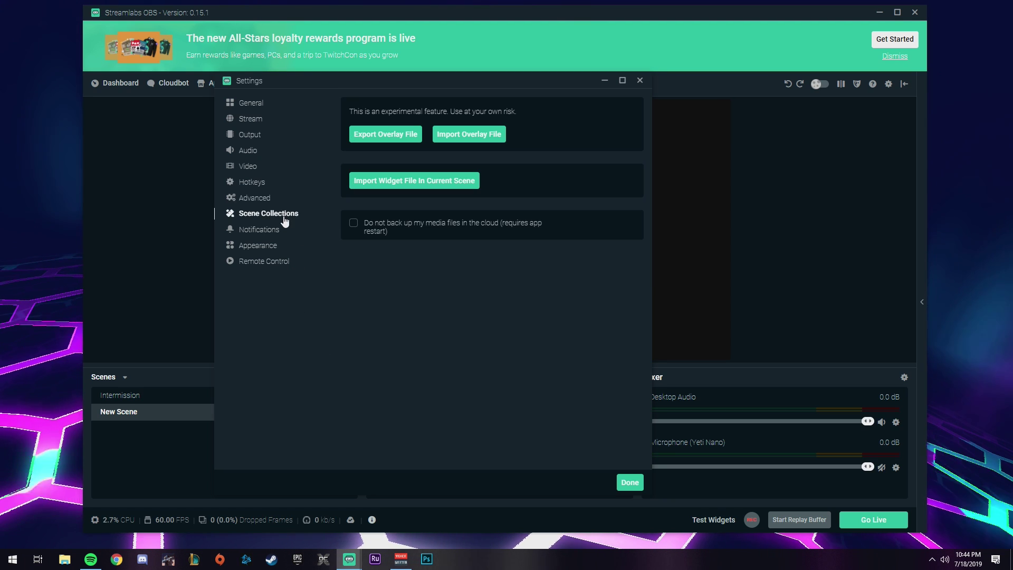
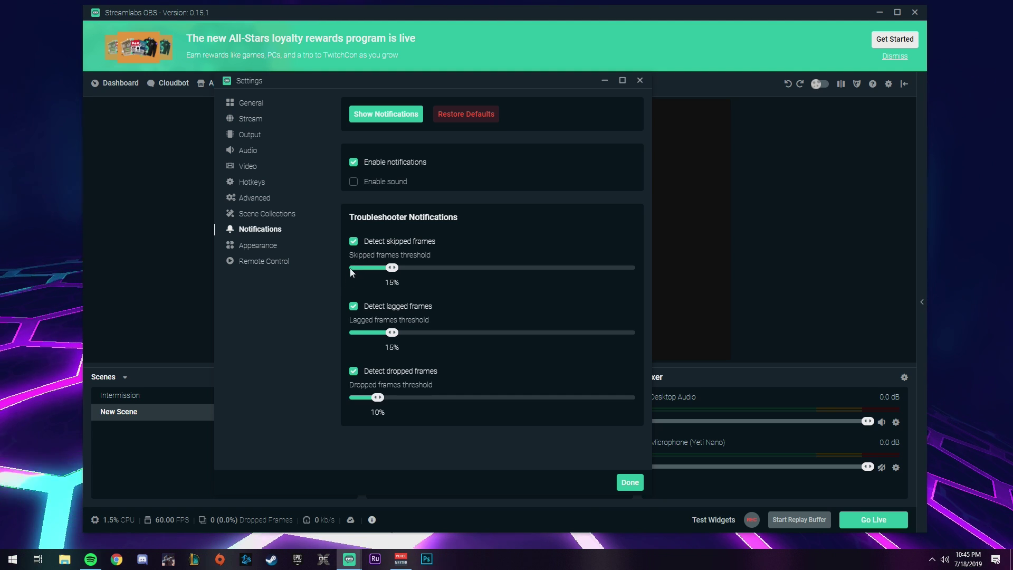
# In the Appearance settings, try the Day (Classic) theme and switch back to Night (Classic).
pyautogui.click(258, 245)
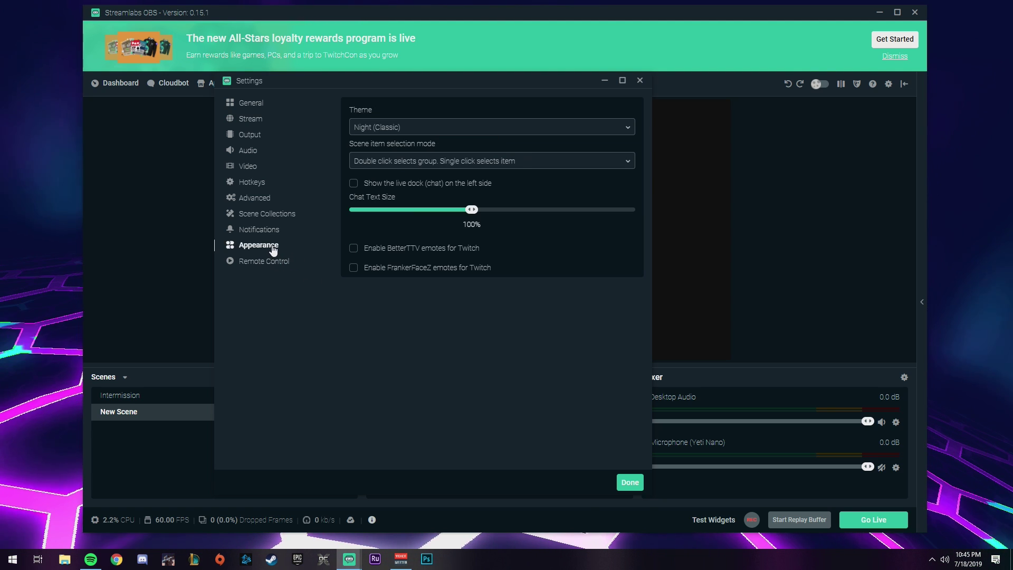
pyautogui.click(380, 127)
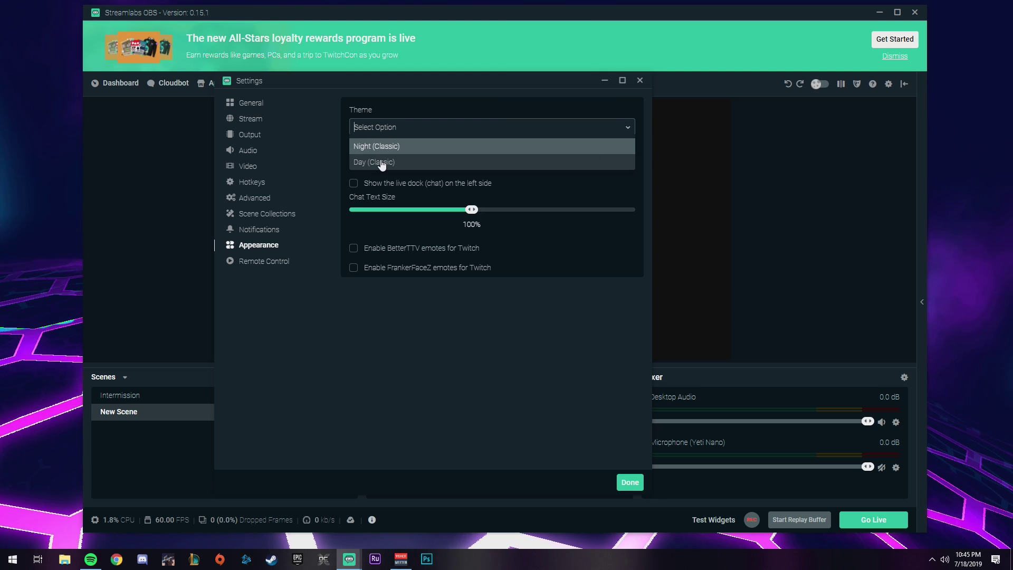
pyautogui.click(382, 164)
pyautogui.click(384, 129)
pyautogui.click(388, 147)
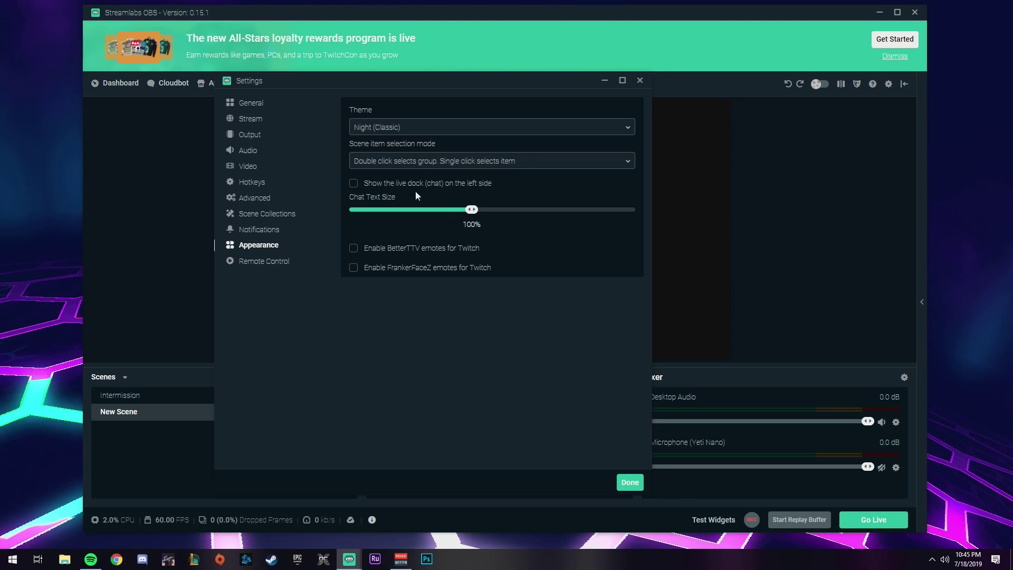
# Enable showing the live dock (chat) on the left side in Appearance, view Remote Control, and close the settings.
pyautogui.click(464, 183)
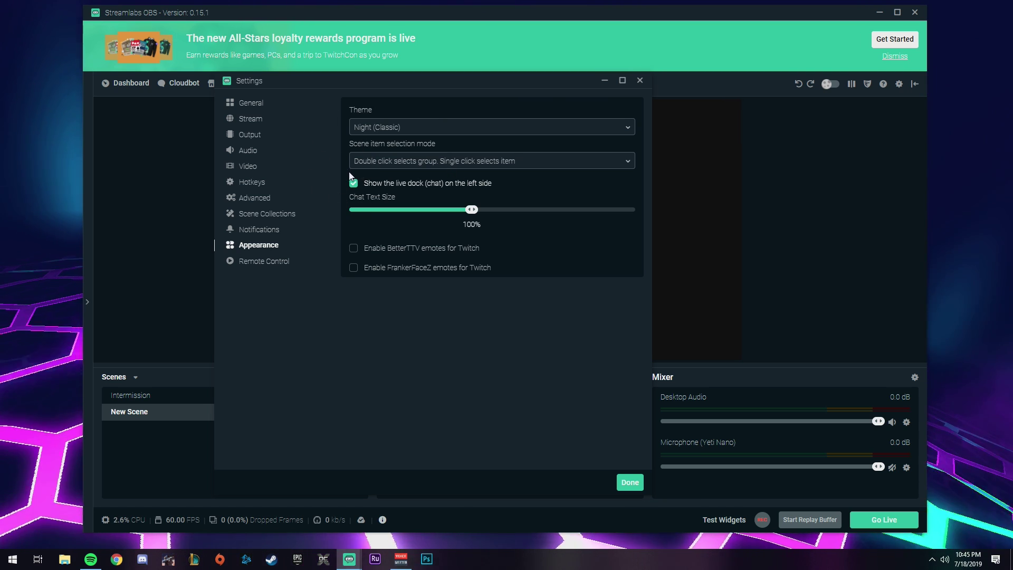
pyautogui.click(280, 262)
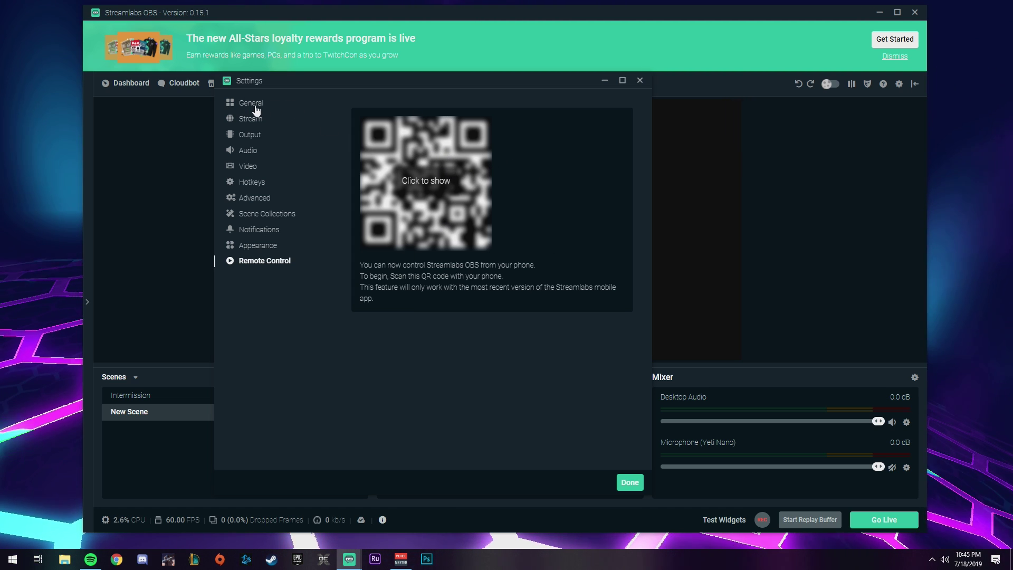
pyautogui.click(630, 481)
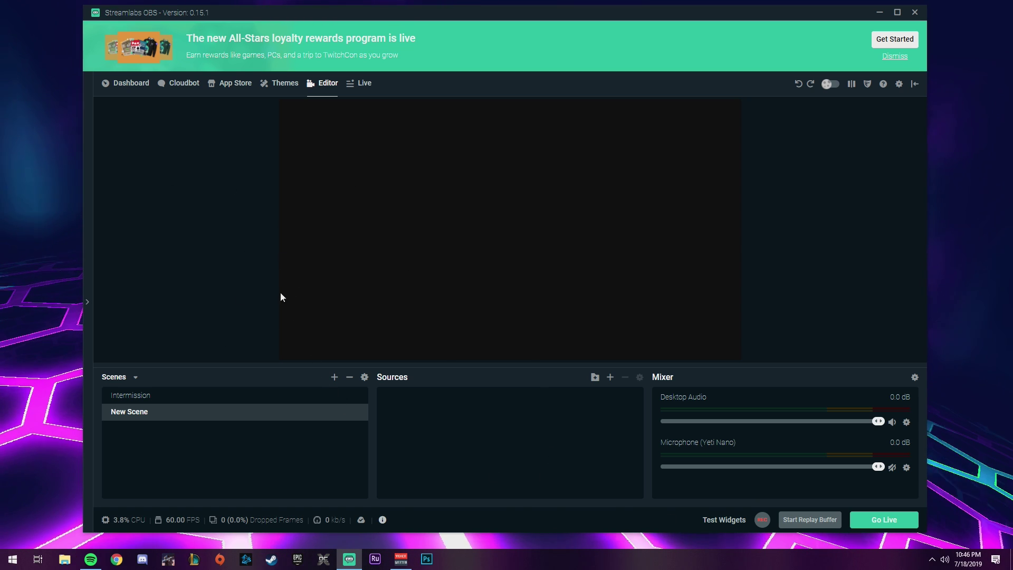
# Add a new scene named Test Scene.
pyautogui.click(335, 377)
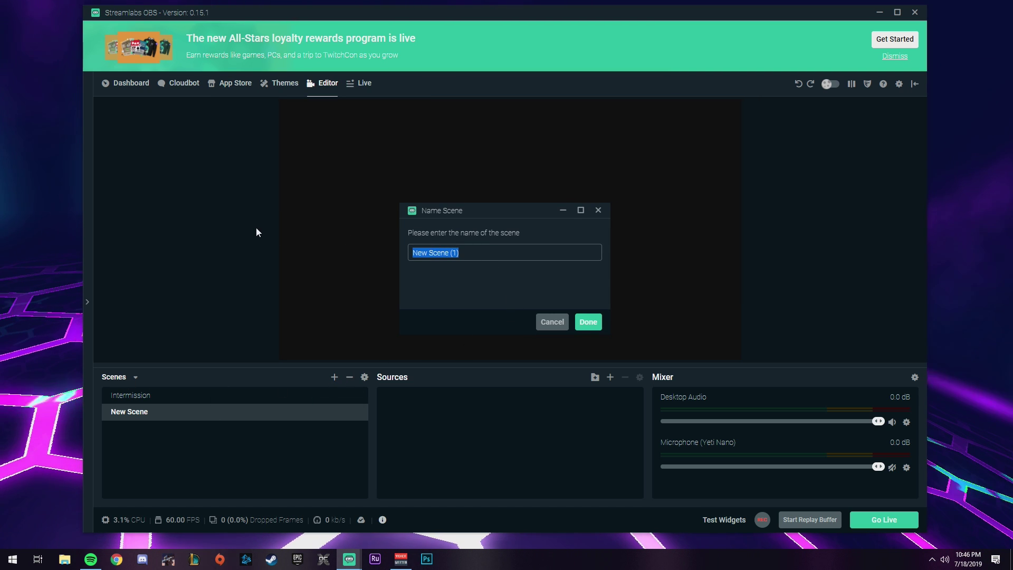
pyautogui.write('Test Scene')
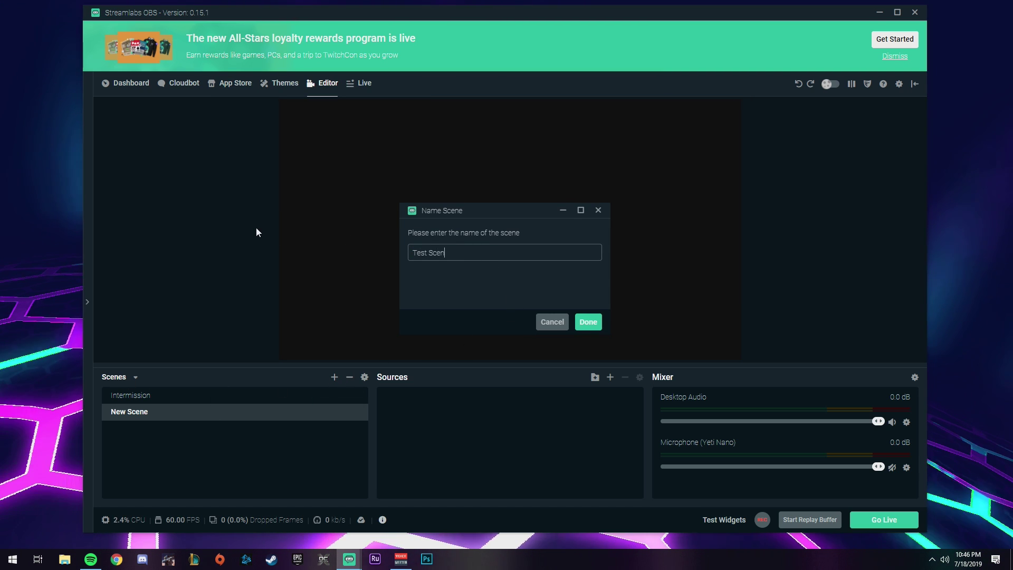
pyautogui.press('Return')
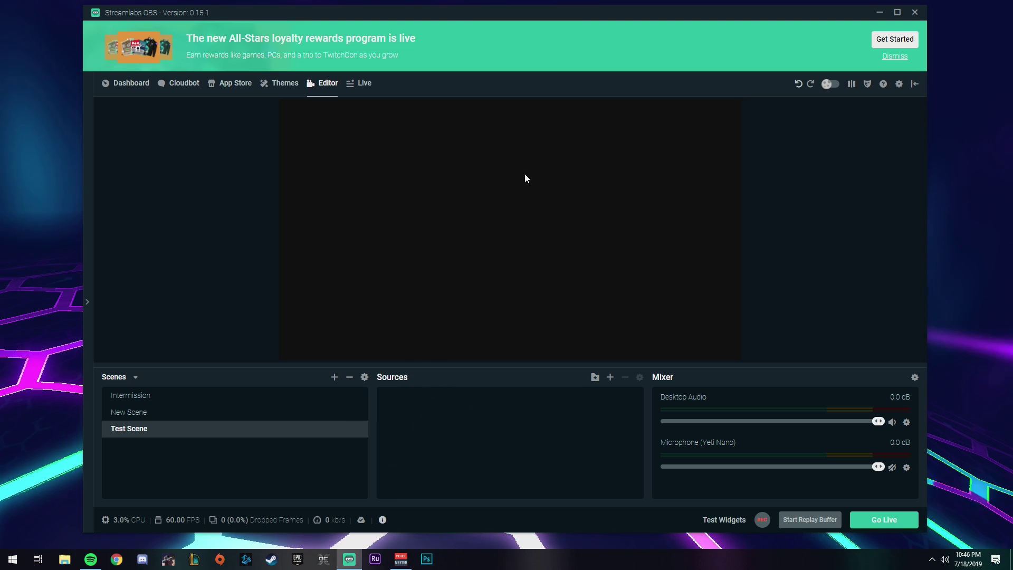
# Add a new Display Capture source to Test Scene, keeping its default name, Display 1 and cursor capture.
pyautogui.click(610, 376)
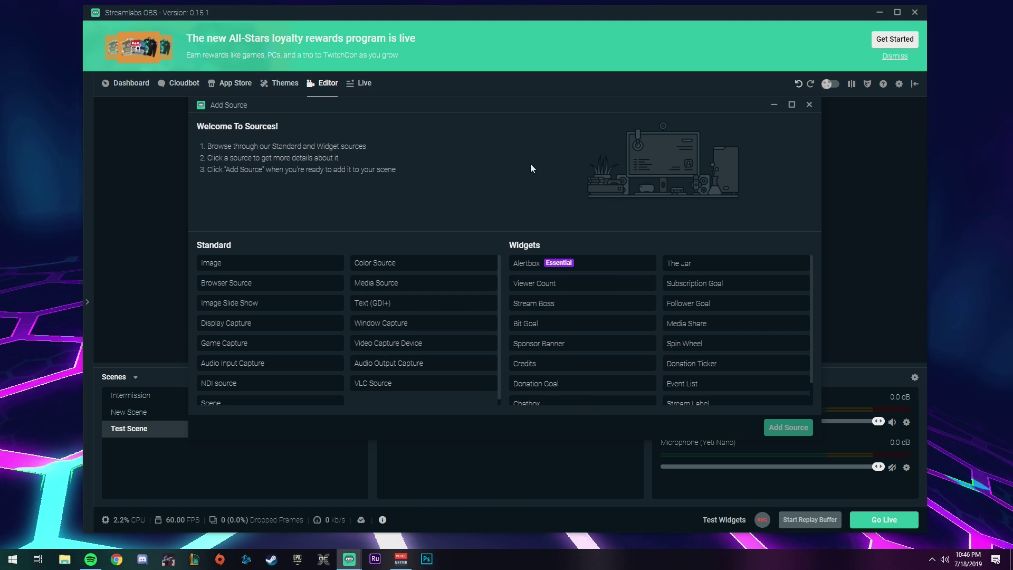
pyautogui.click(333, 324)
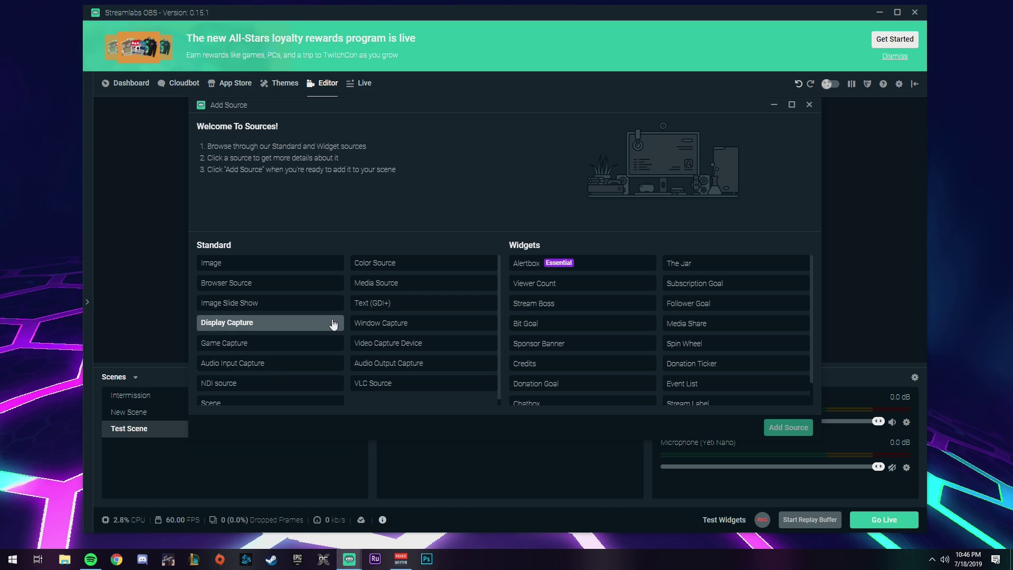
pyautogui.click(257, 331)
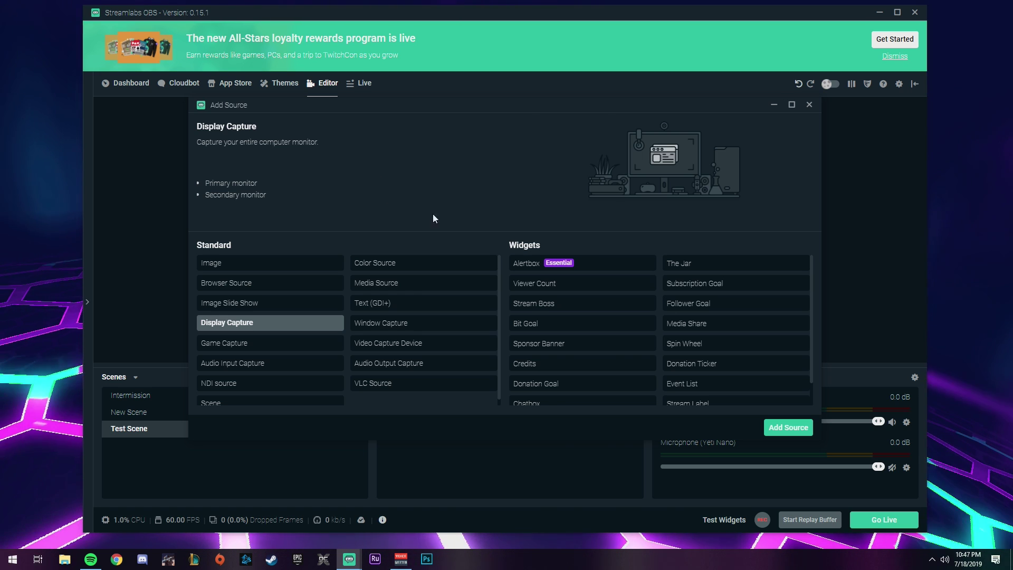
pyautogui.click(794, 427)
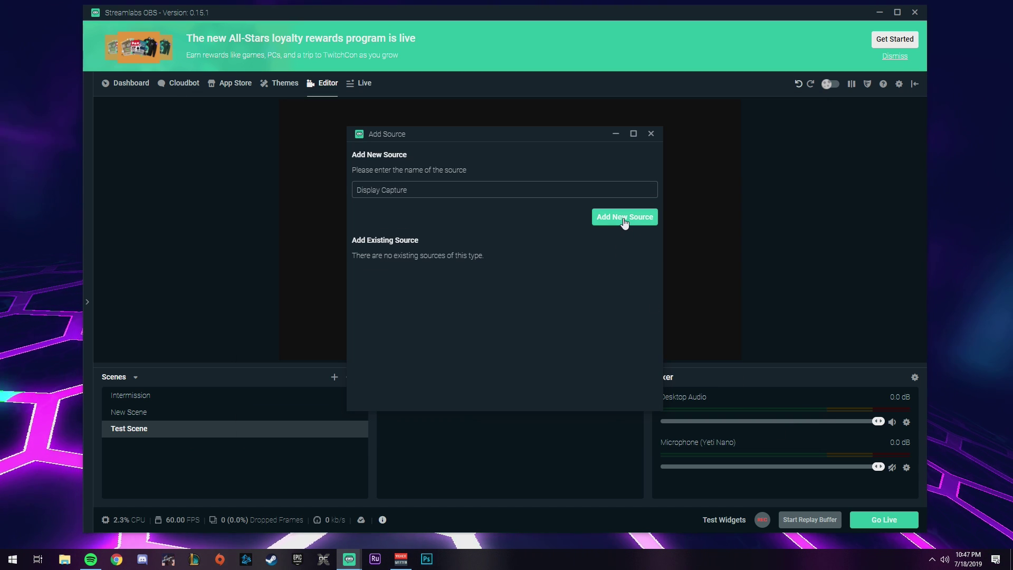
pyautogui.click(623, 222)
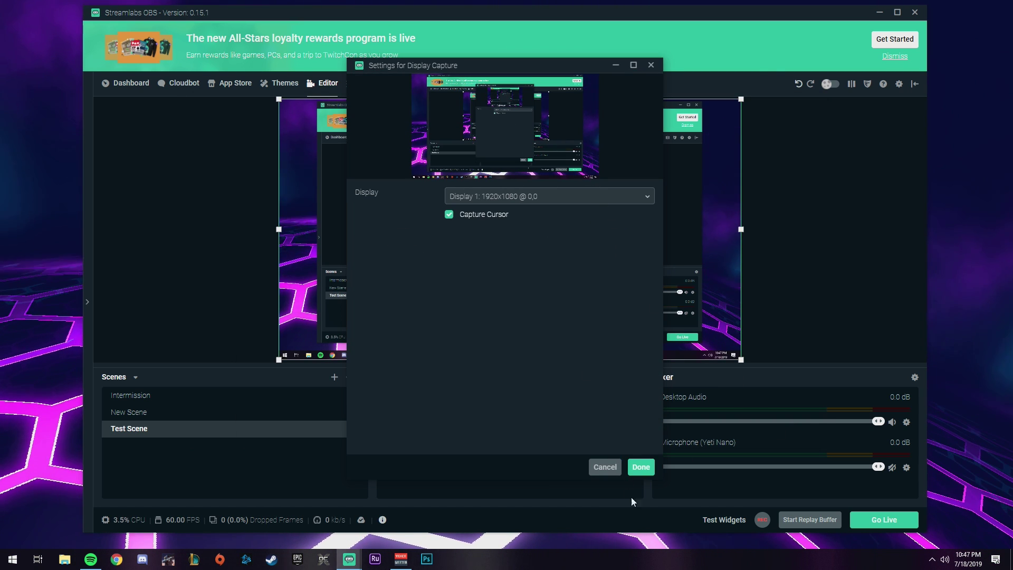
pyautogui.click(640, 466)
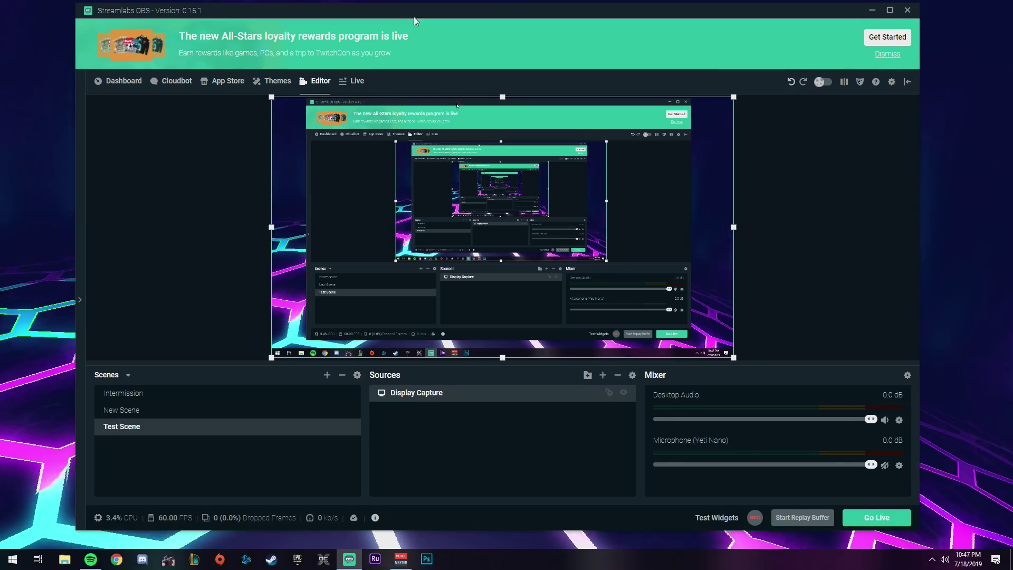
pyautogui.moveTo(413, 19); pyautogui.dragTo(387, 29)
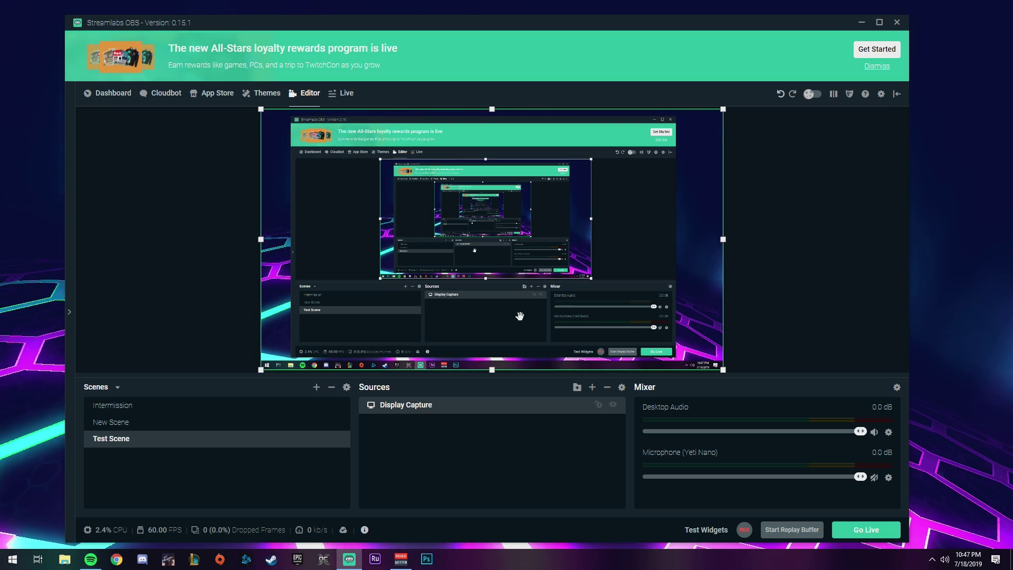
# Switch to the Epic Games launcher, launch Fortnite, and return to Streamlabs OBS.
pyautogui.click(794, 294)
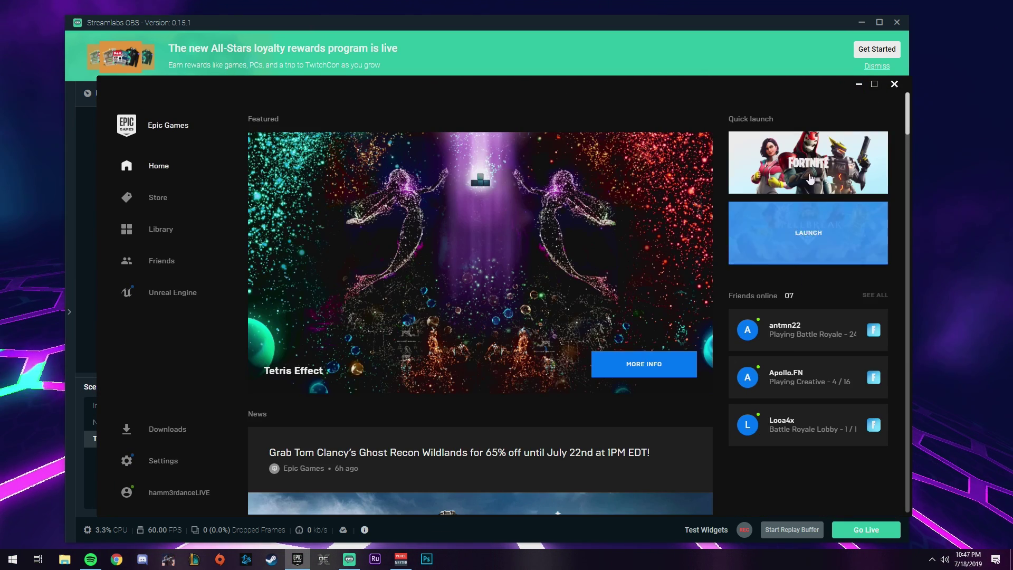
pyautogui.moveTo(807, 167)
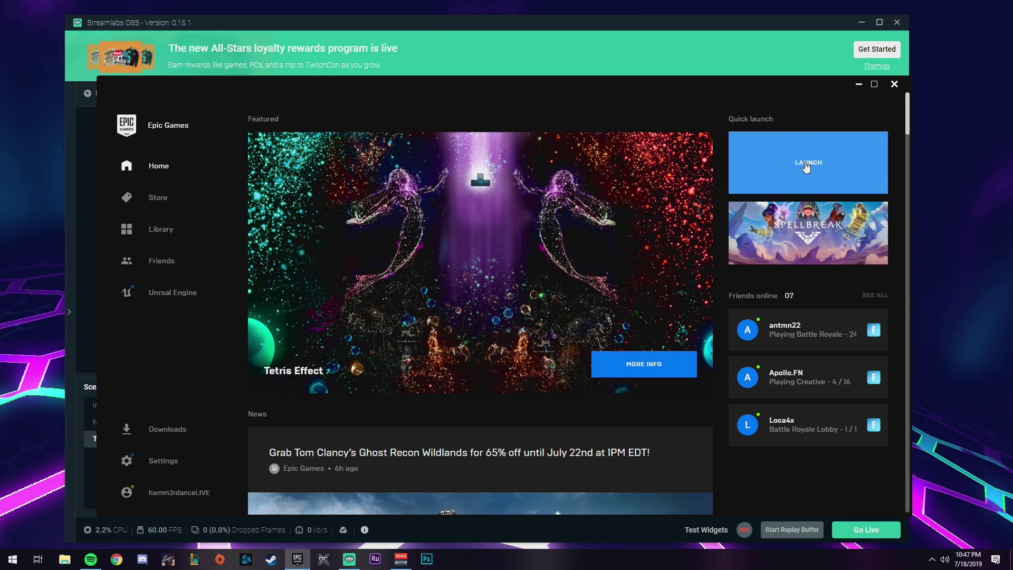
pyautogui.click(806, 166)
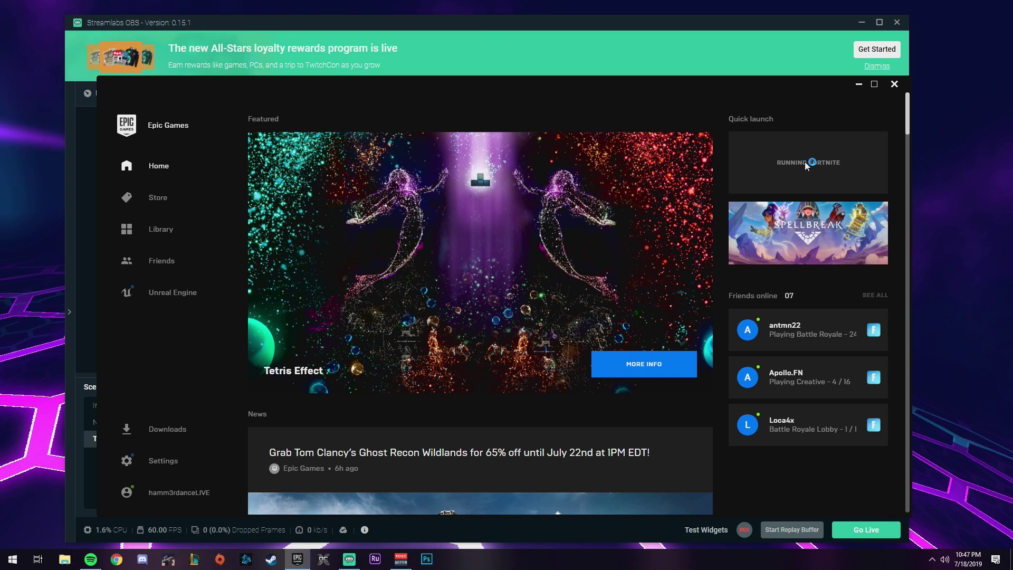
pyautogui.click(805, 24)
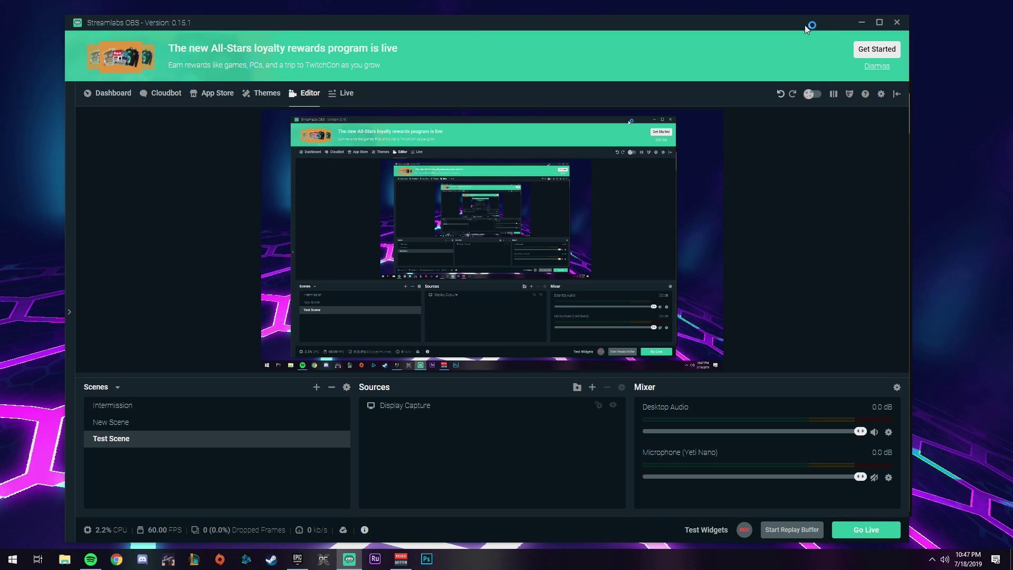